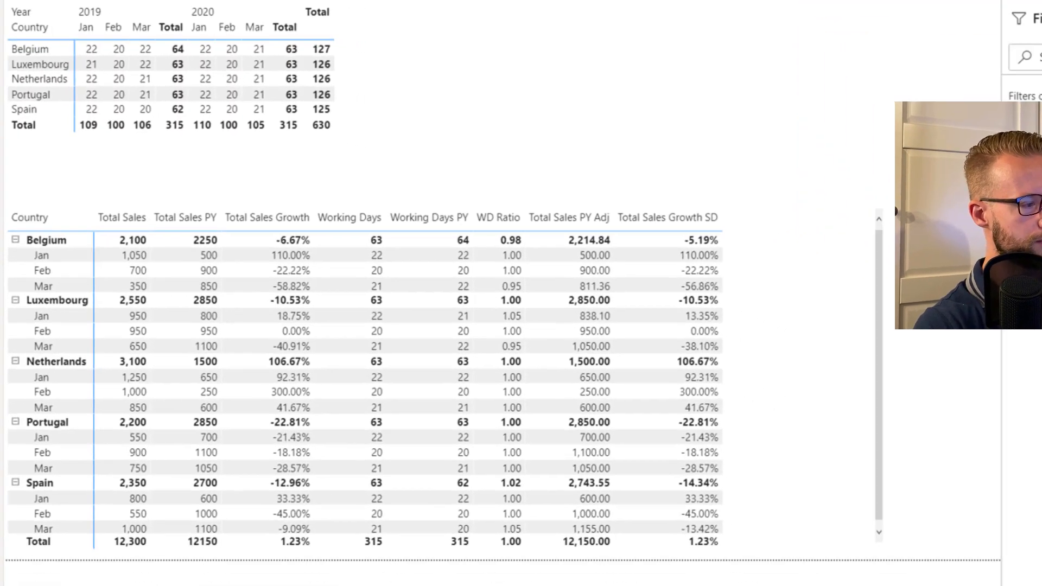
# Step: On the Adjusted Country by Month page, select the lower matrix and add a new measure to the WorkingDays table
pyautogui.click(259, 564)
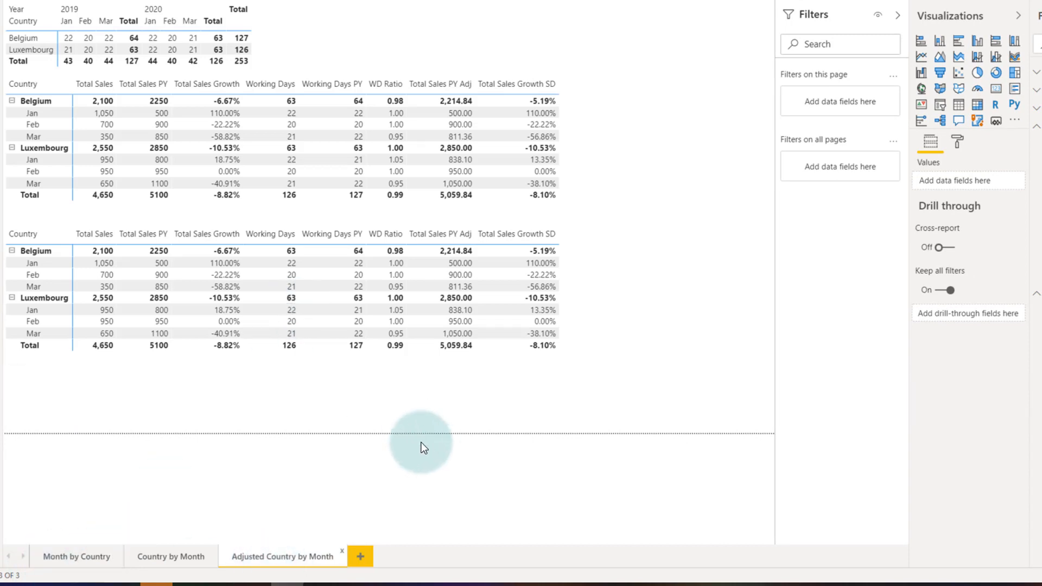
pyautogui.click(605, 267)
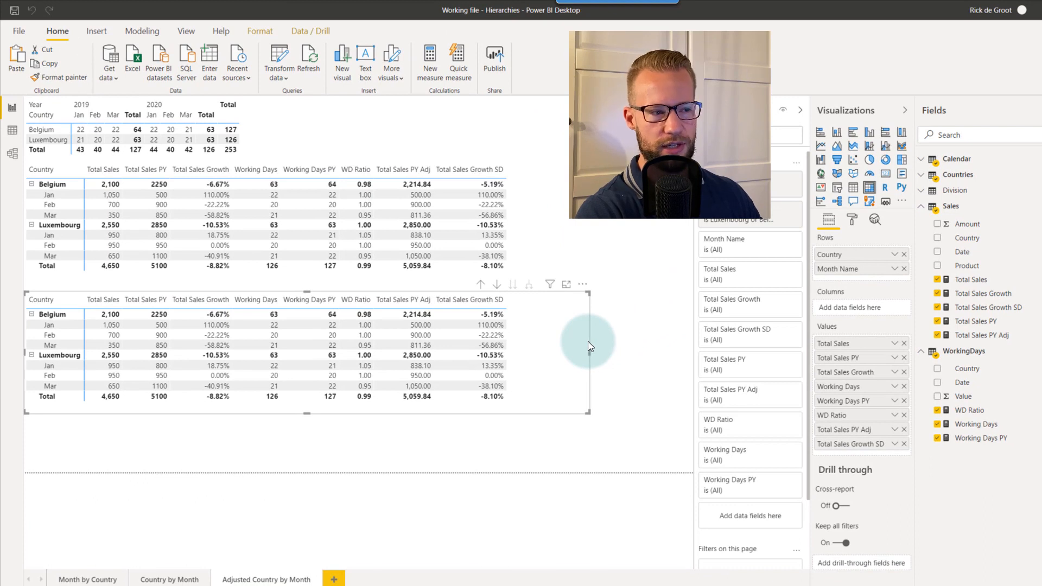
pyautogui.click(998, 424)
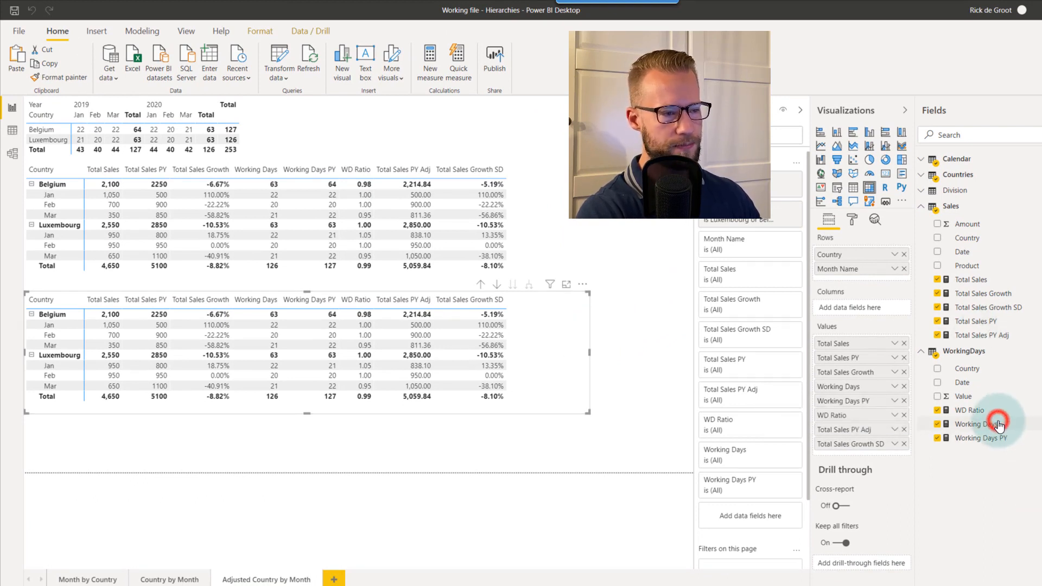
pyautogui.rightClick(999, 425)
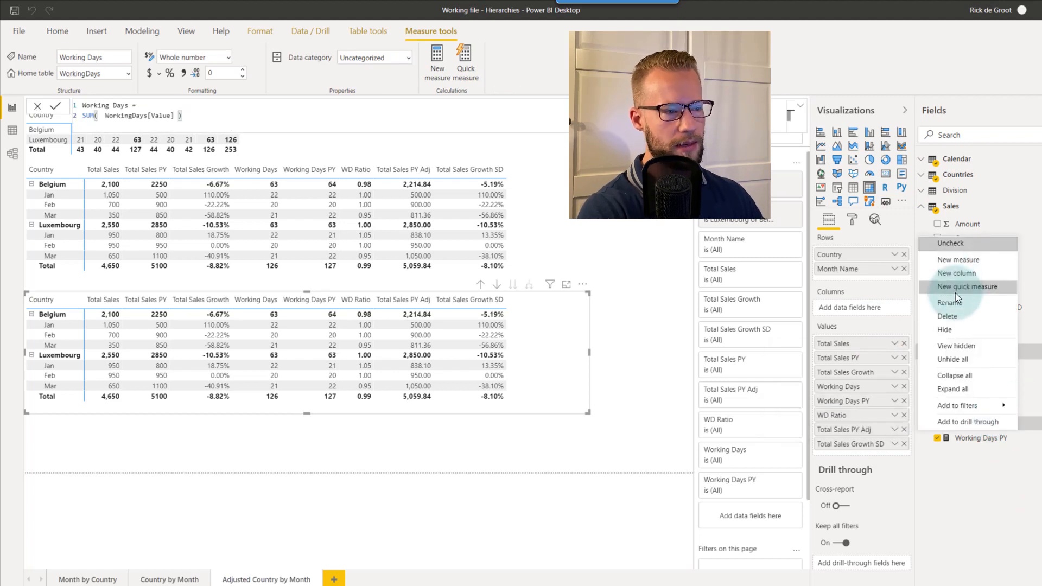
pyautogui.click(969, 266)
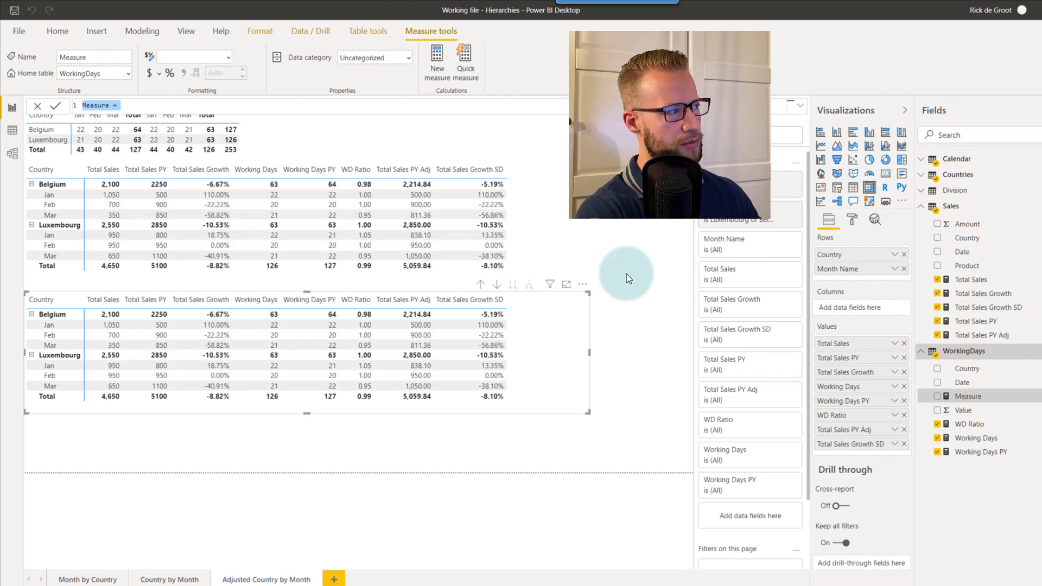
# Step: Name the new measure Working Days 2 and define it as CALCULATE( [Working Days])
pyautogui.write('Working Days')
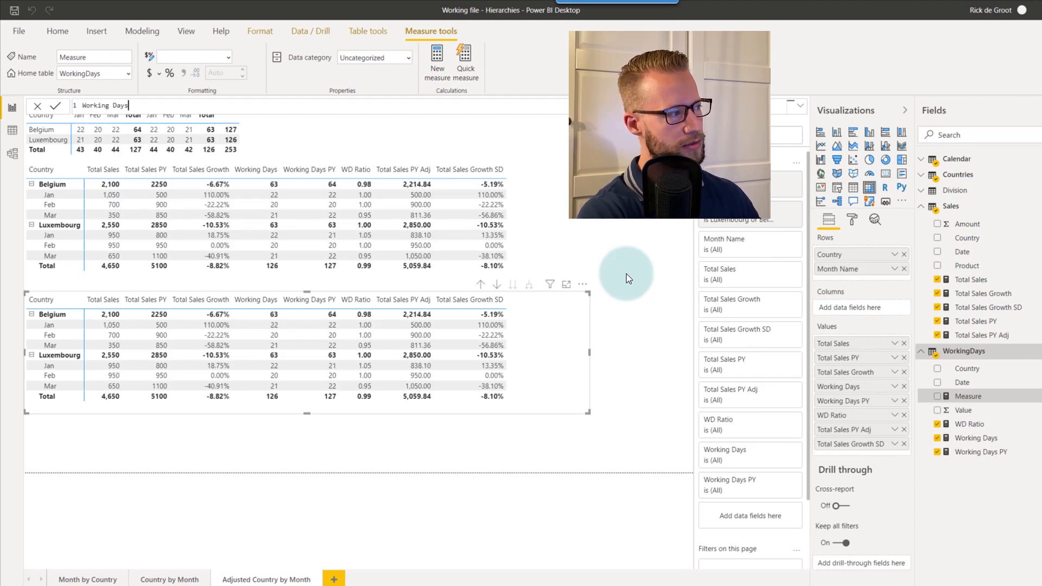
pyautogui.write(' 2')
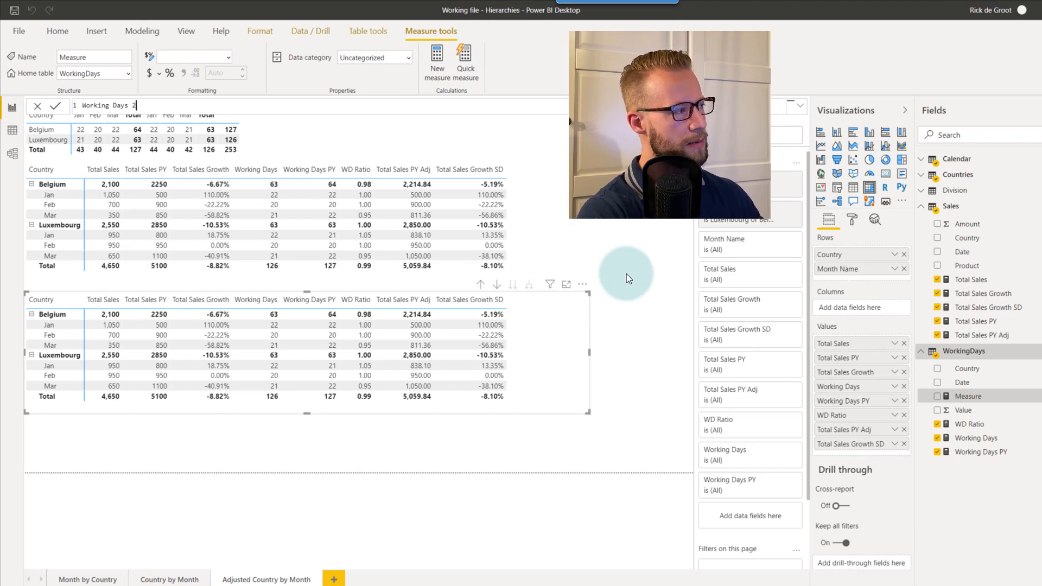
pyautogui.write(' =')
pyautogui.hotkey('shift', 'Return')
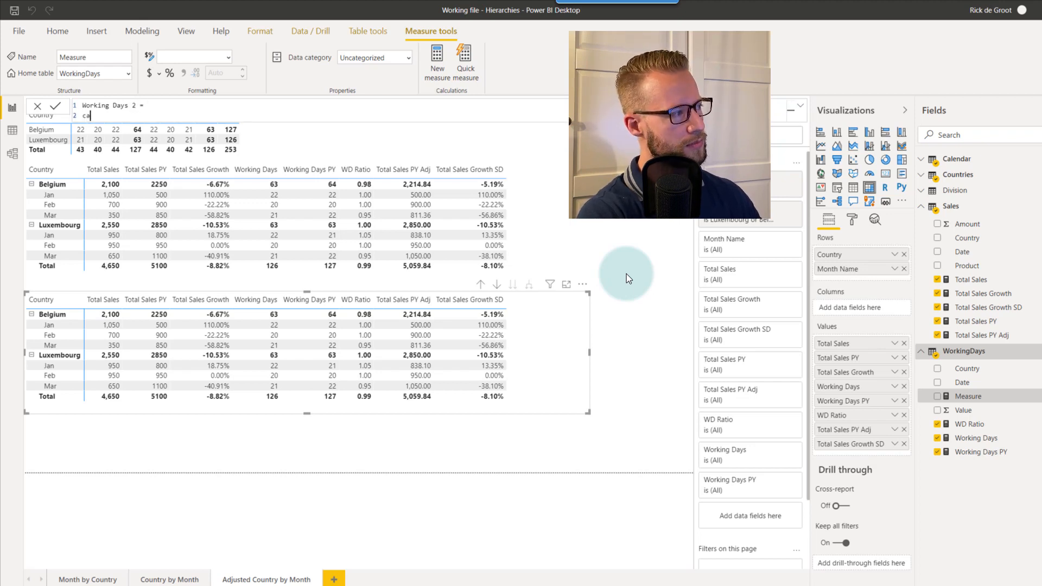
pyautogui.write('CALCULATE( [Working Days]')
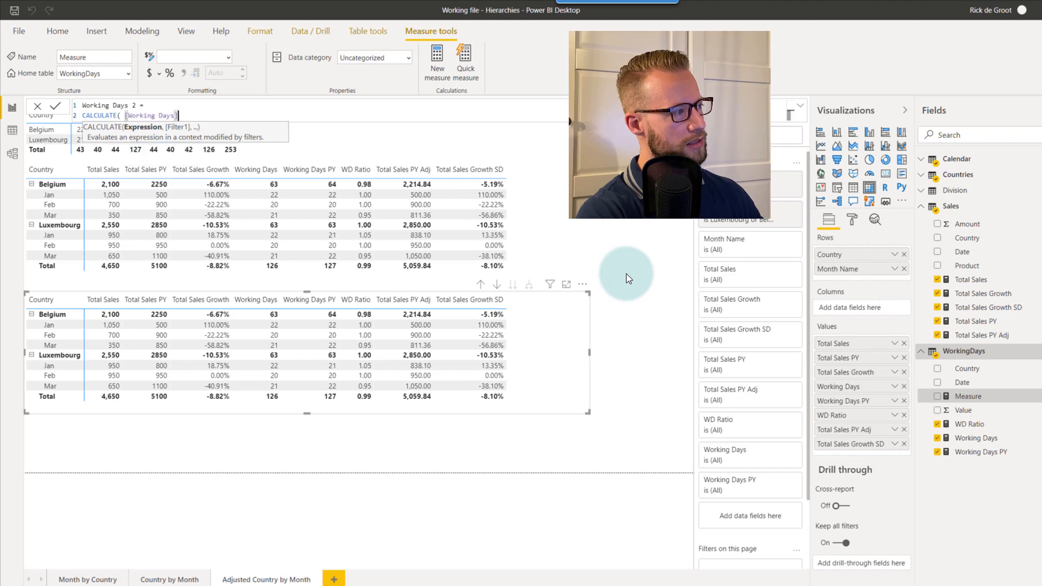
pyautogui.write(')')
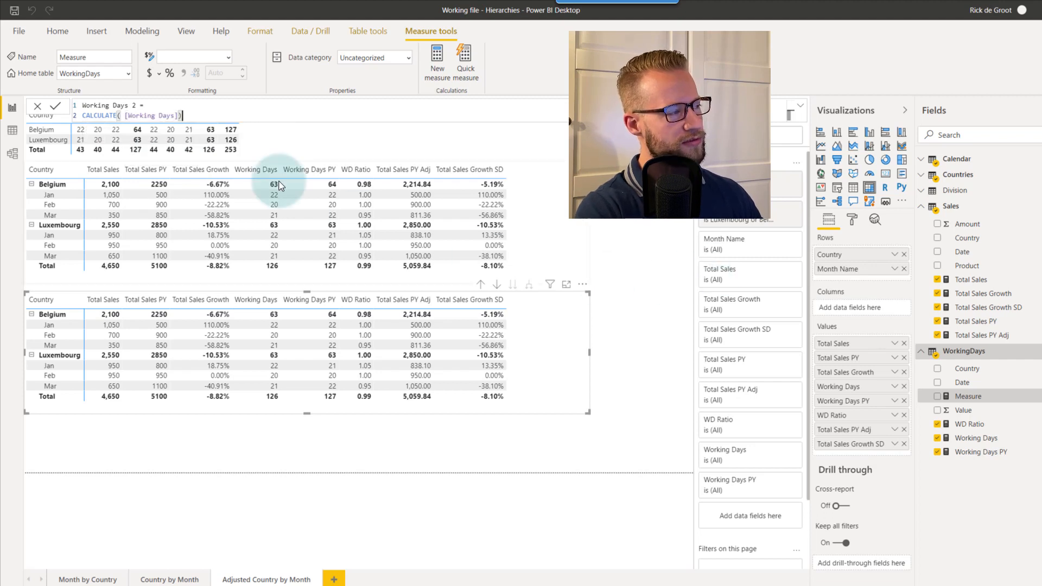
# Step: Insert a line above the CALCULATE expression that begins an IF with HASONEVALUE as its logical test
pyautogui.press('Up')
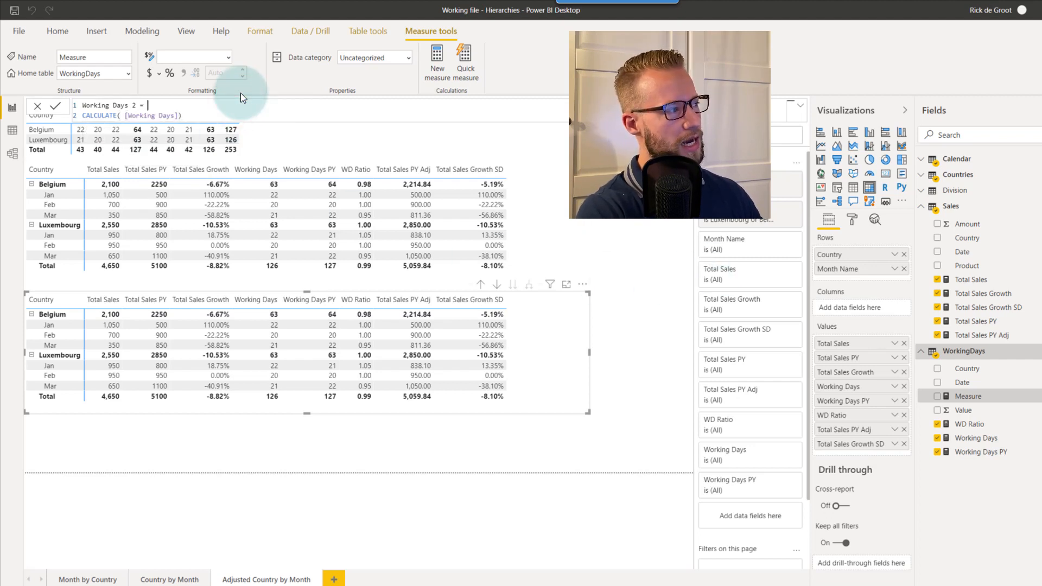
pyautogui.hotkey('shift', 'Return')
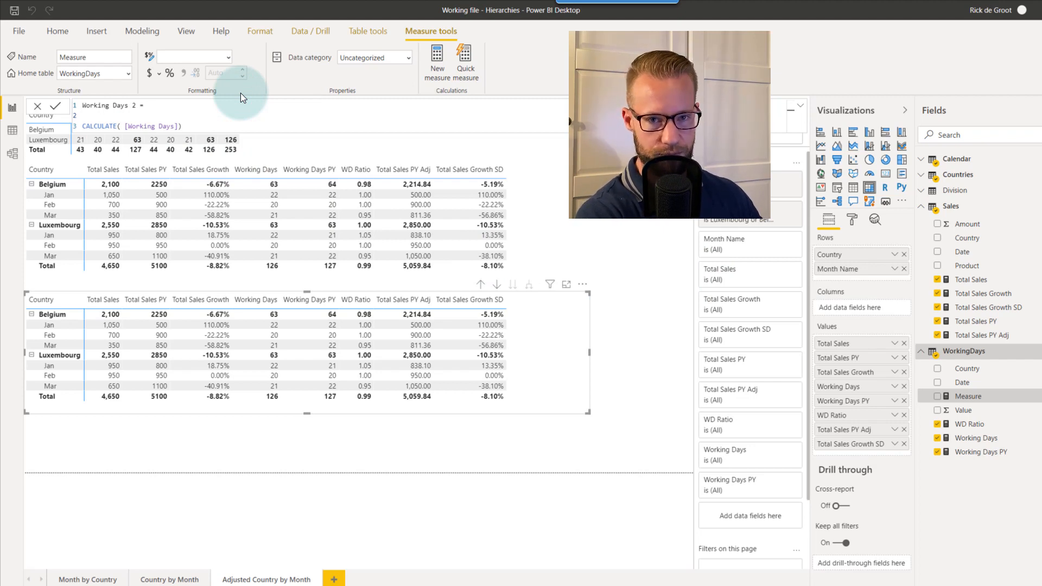
pyautogui.write('IF( ')
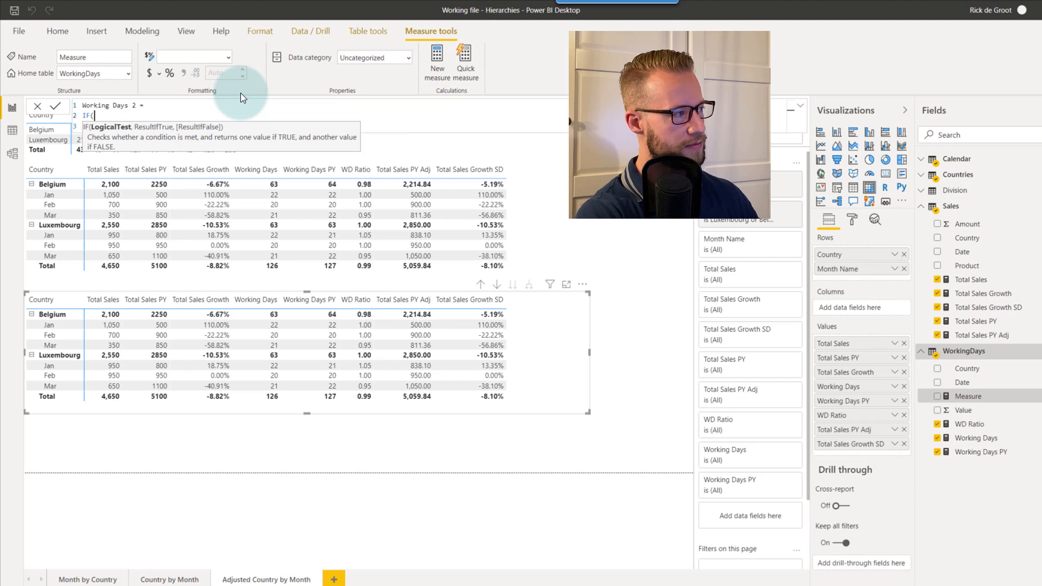
pyautogui.write('hasone')
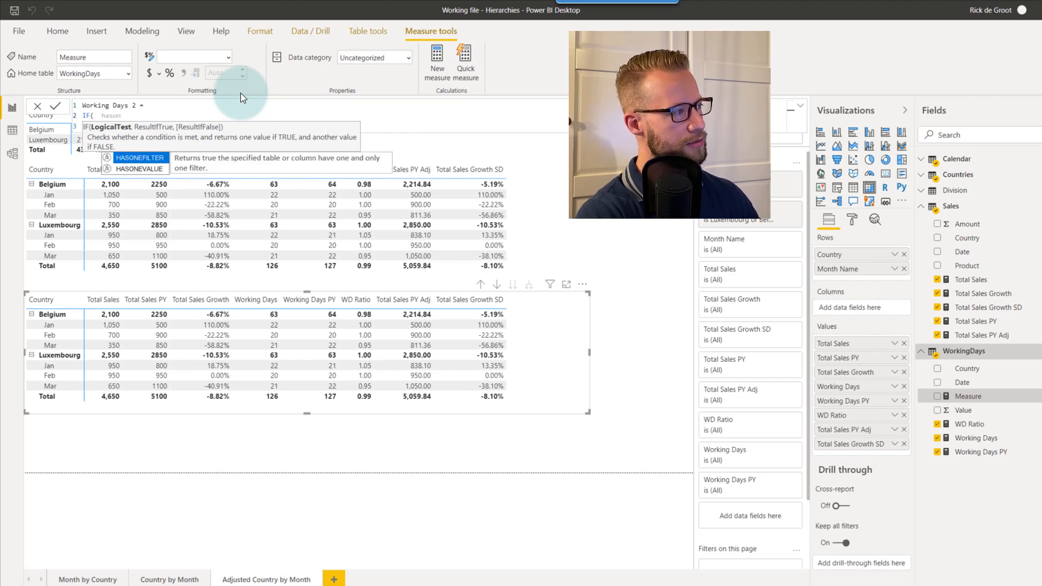
pyautogui.press('Down')
pyautogui.press('Tab')
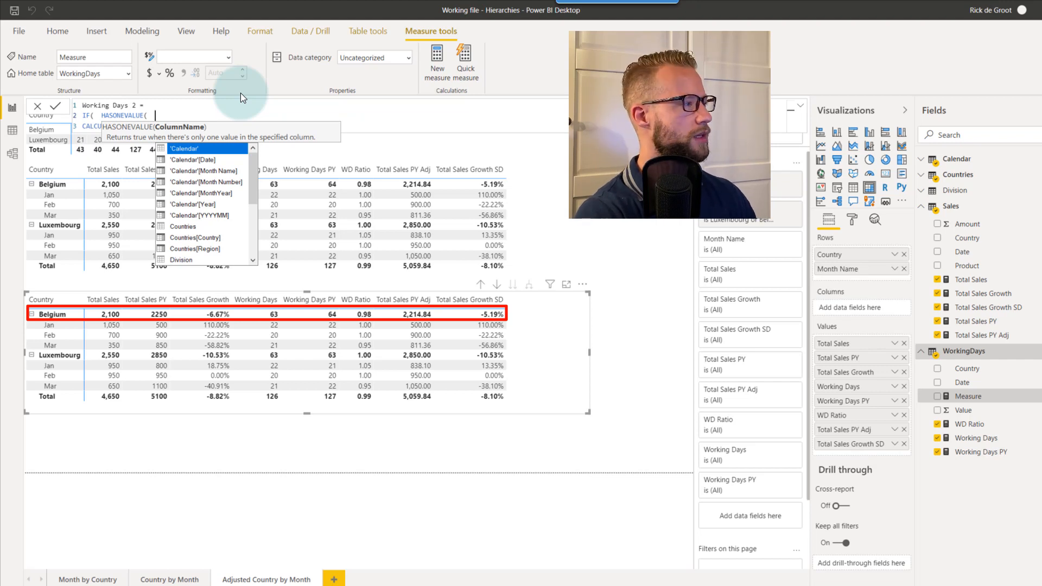
pyautogui.write('maand')
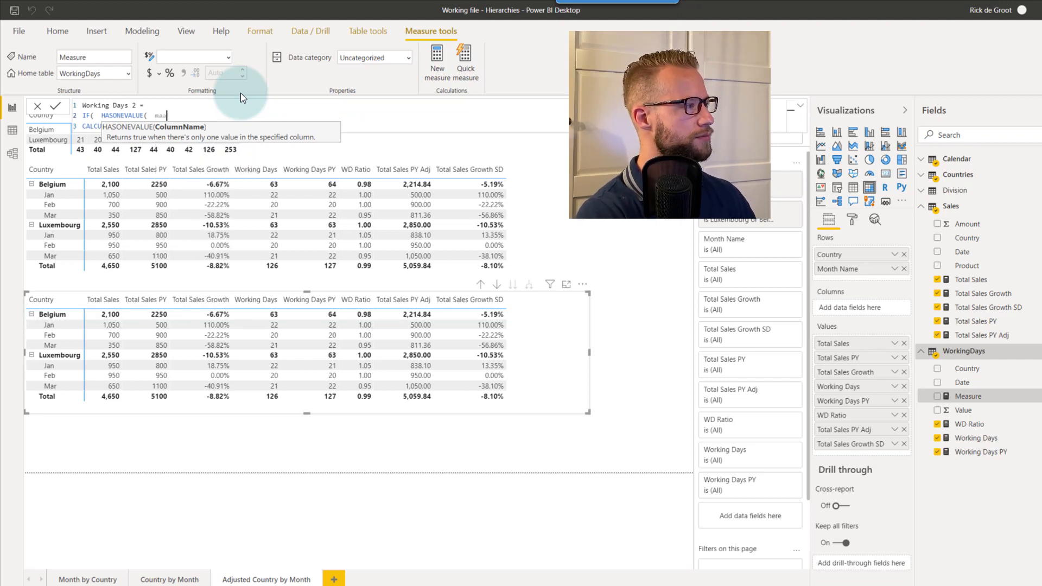
pyautogui.press('BackSpace')
pyautogui.press('BackSpace')
pyautogui.press('BackSpace')
pyautogui.press('BackSpace')
pyautogui.press('BackSpace')
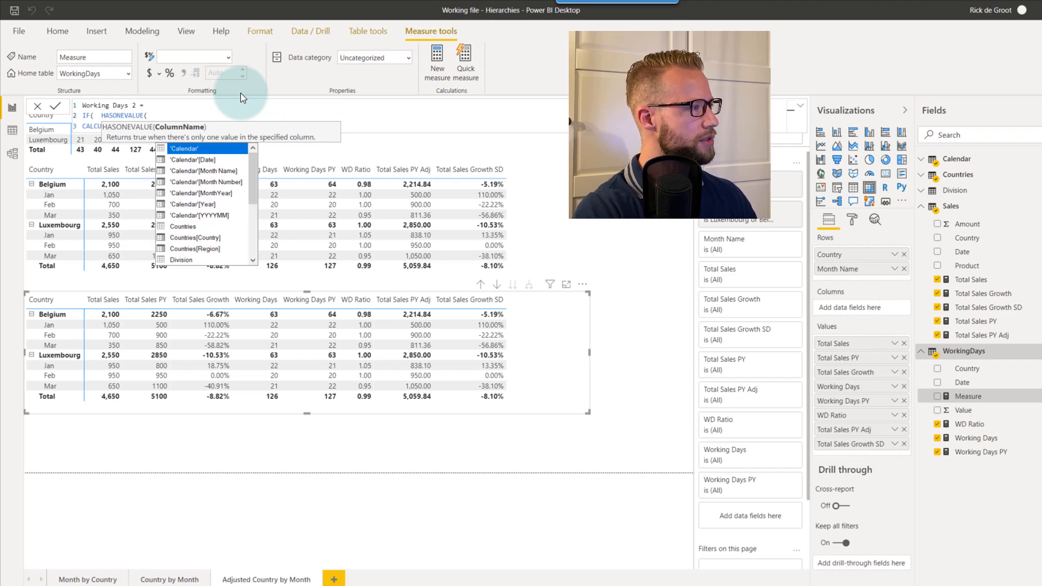
# Step: Use 'Calendar'[Month Name] as the HASONEVALUE column and complete the IF's logical test
pyautogui.press('Down')
pyautogui.press('Down')
pyautogui.press('Tab')
pyautogui.write('),')
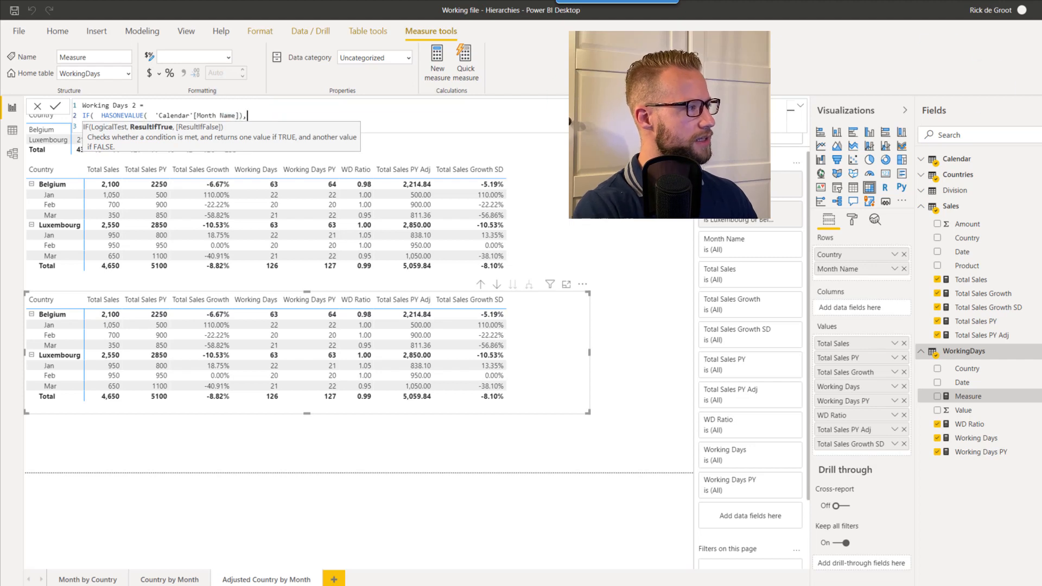
# Step: Indent the CALCULATE expression as the true result, add BLANK() as the false result, and commit the Working Days 2 measure
pyautogui.click(168, 110)
pyautogui.click(88, 127)
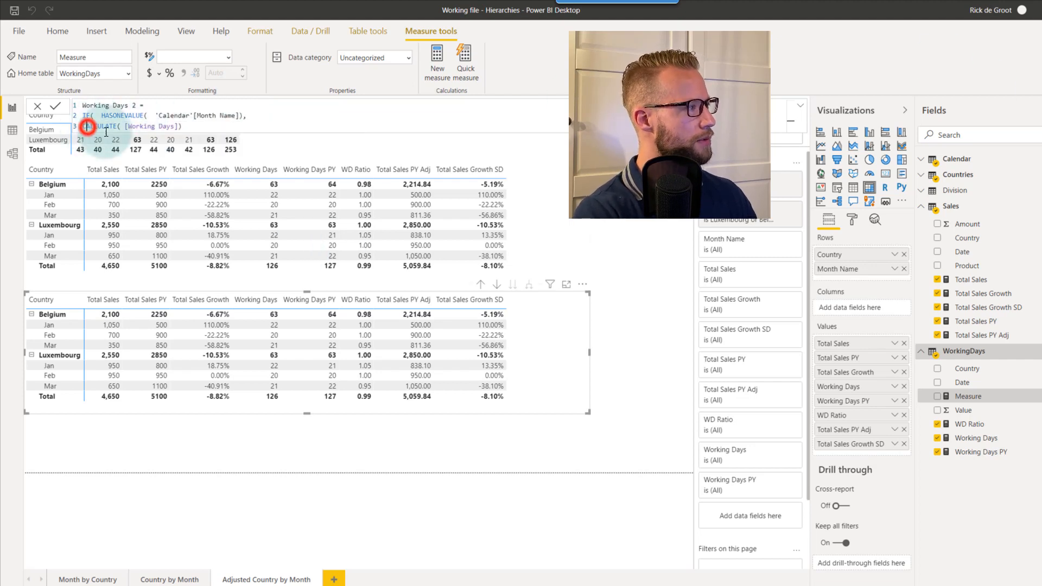
pyautogui.press('Tab')
pyautogui.click(286, 127)
pyautogui.write(',')
pyautogui.press('Return')
pyautogui.write('BLANK() ')
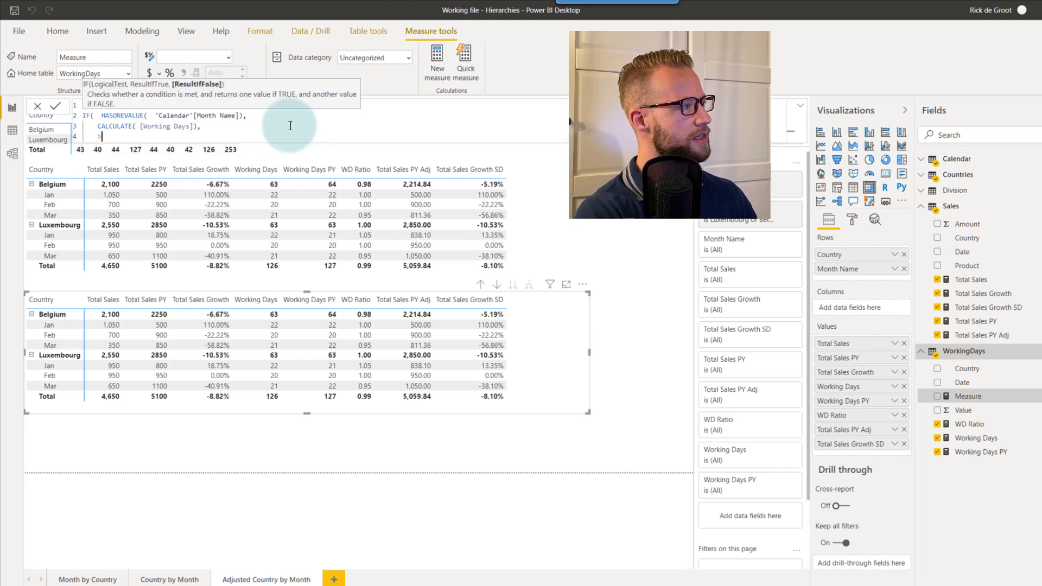
pyautogui.write(')')
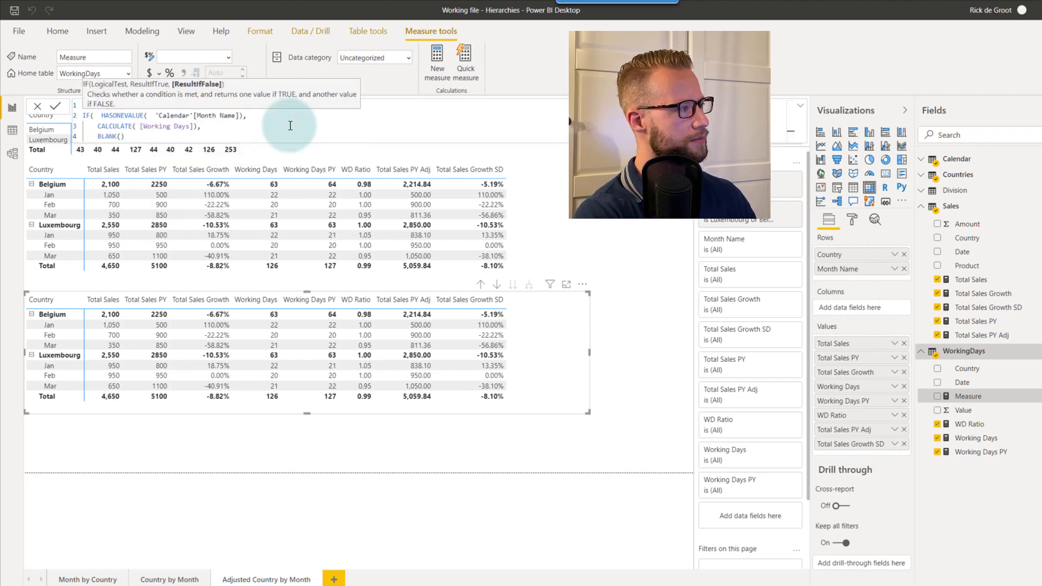
pyautogui.click(160, 76)
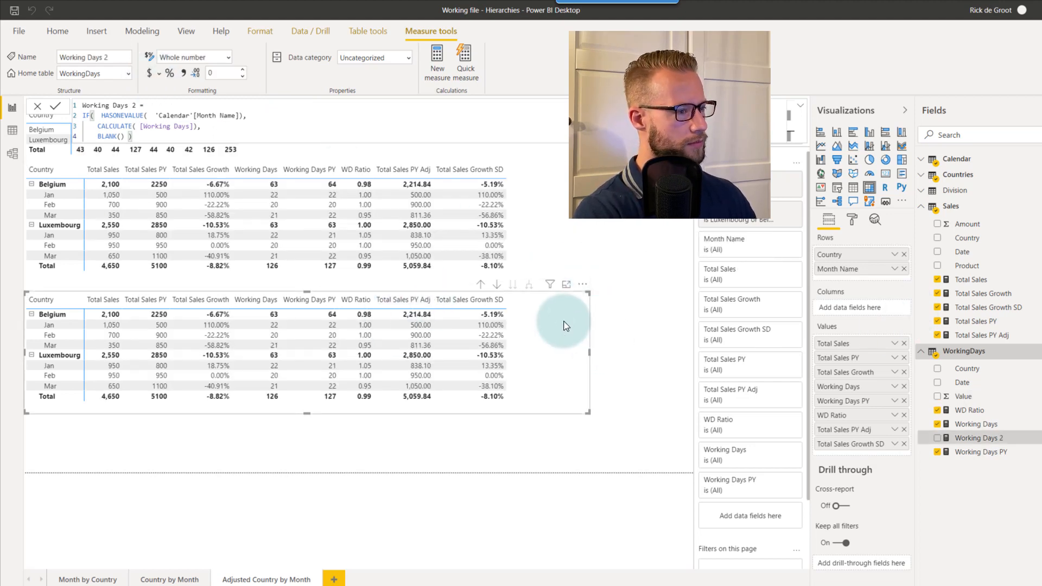
# Step: Add Working Days 2 to the lower matrix and place it directly after Working Days in the values
pyautogui.click(937, 439)
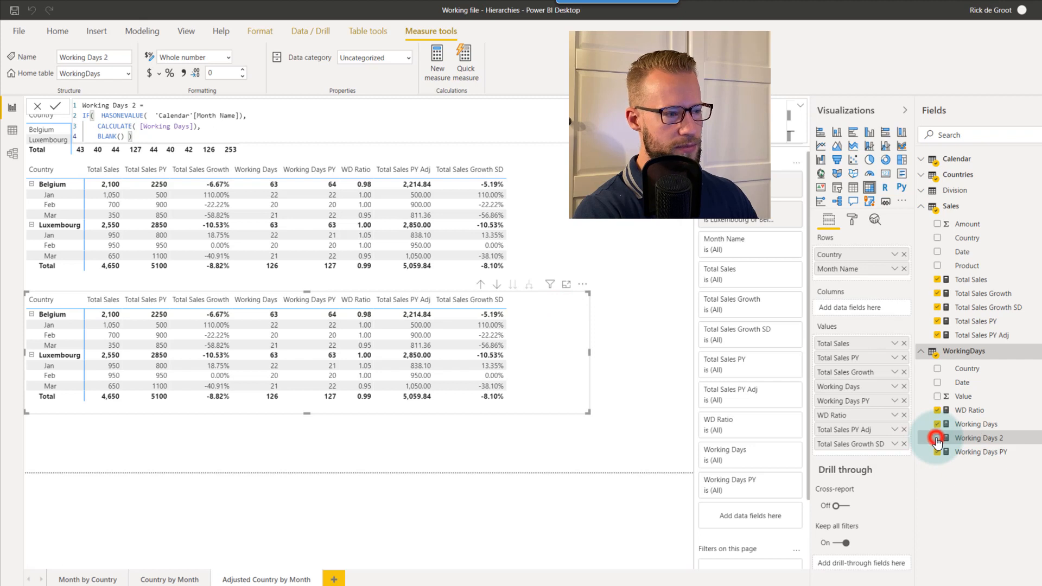
pyautogui.moveTo(869, 455); pyautogui.dragTo(890, 394)
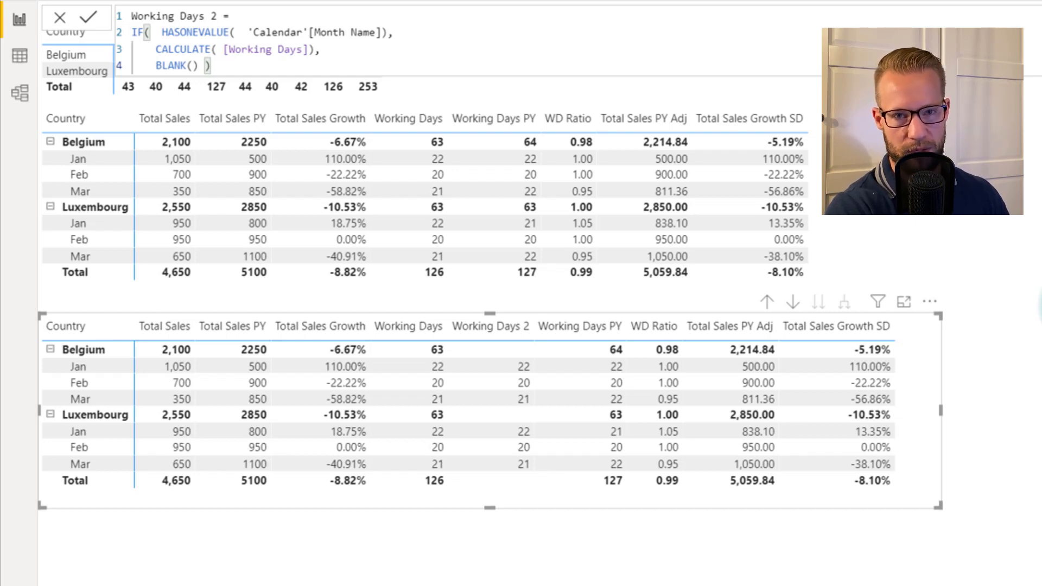
pyautogui.click(912, 411)
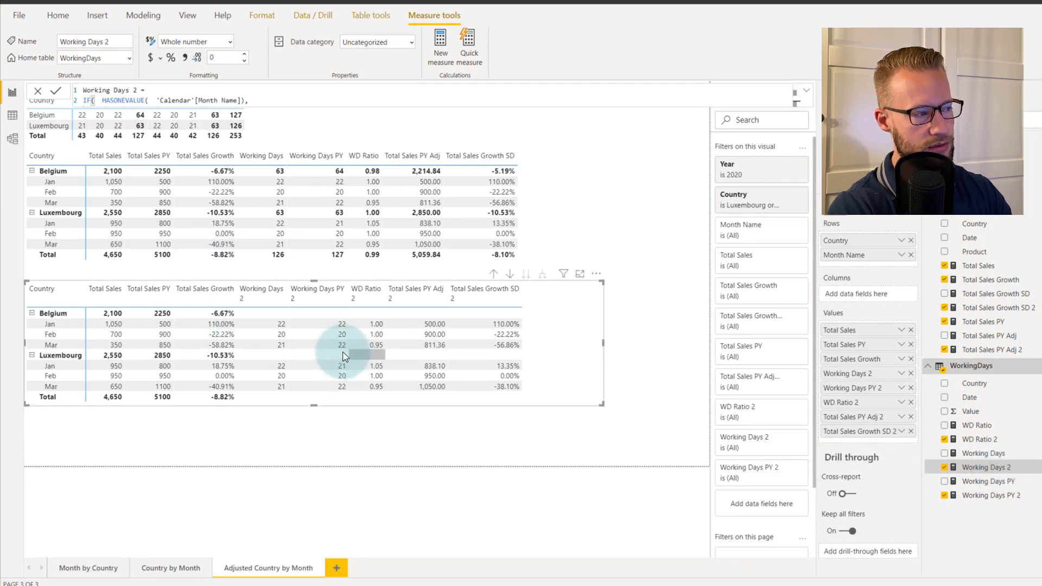
# Step: Review the formulas of the WD Ratio 2, Total Sales PY Adj 2 and Total Sales Growth SD 2 measures
pyautogui.click(1013, 441)
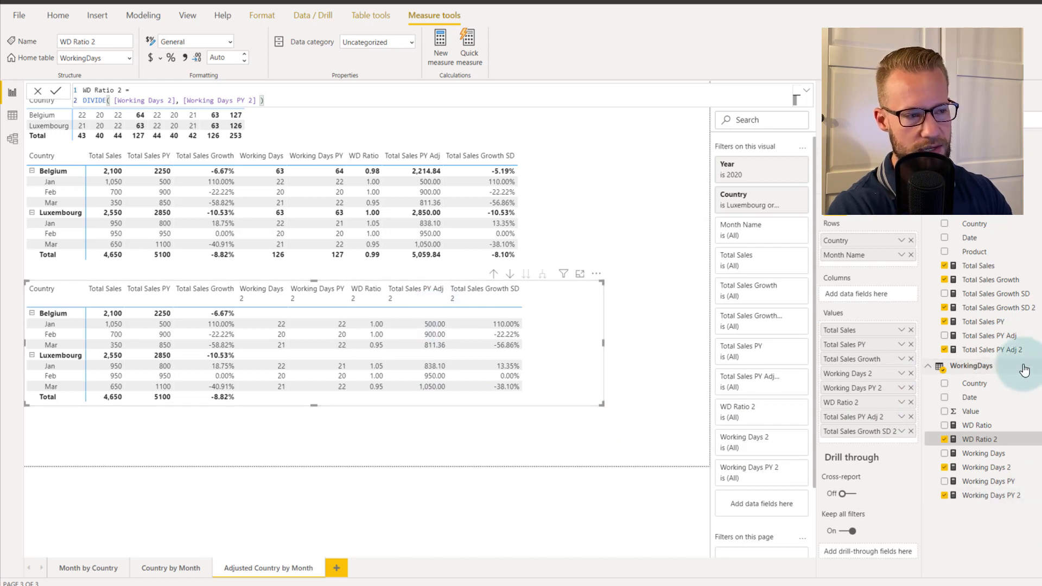
pyautogui.click(1011, 351)
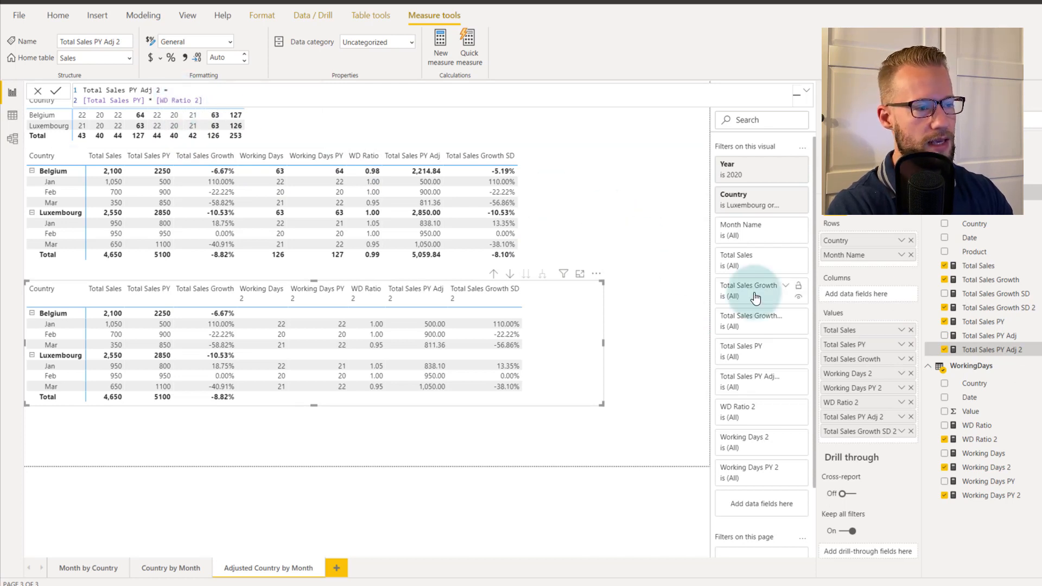
pyautogui.click(997, 308)
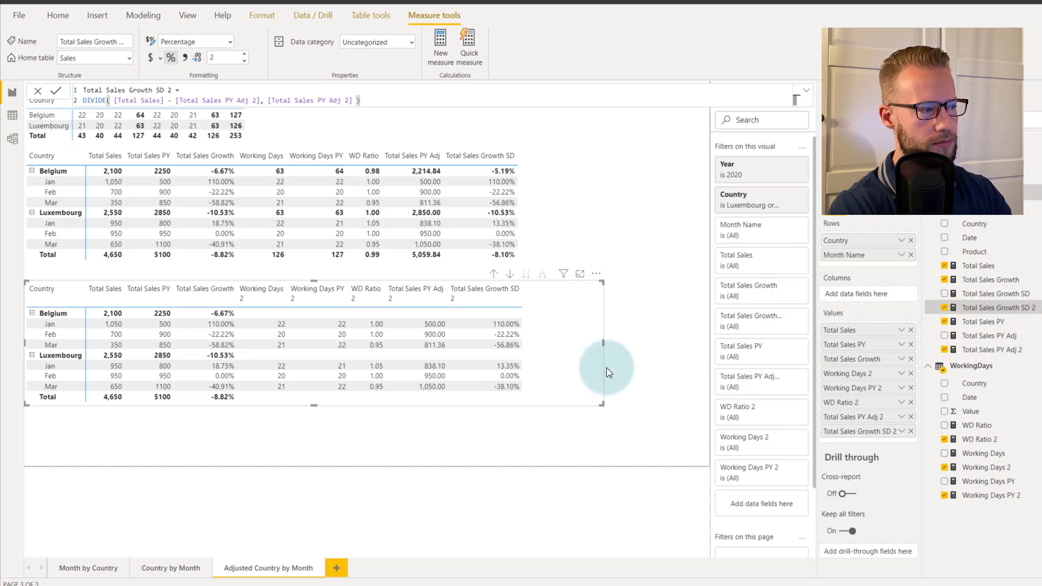
pyautogui.click(575, 359)
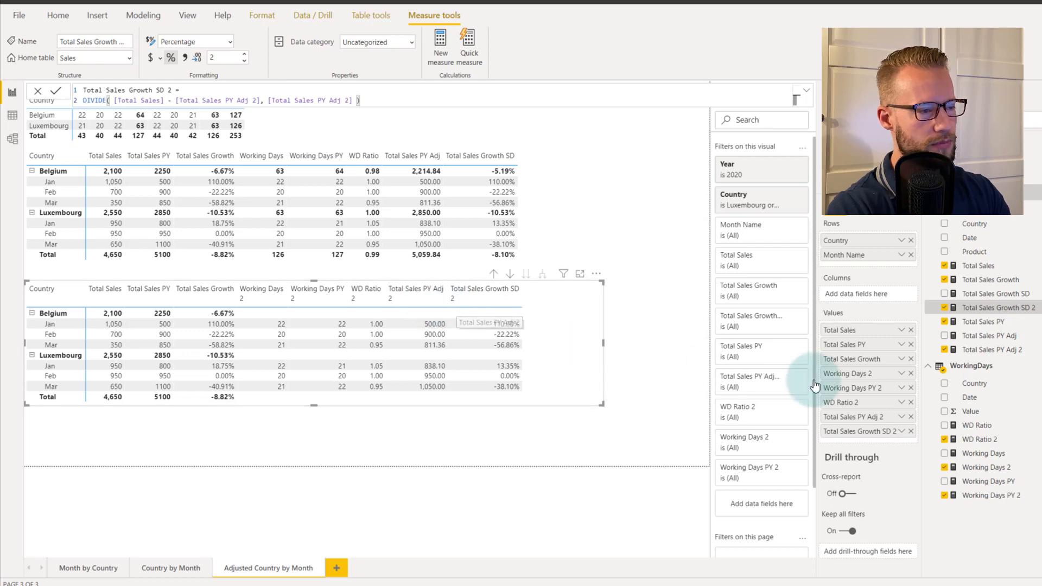
# Step: Open the Total Sales PY Adj 2 formula and start a SUMX function on a new line above its existing expression
pyautogui.click(1021, 350)
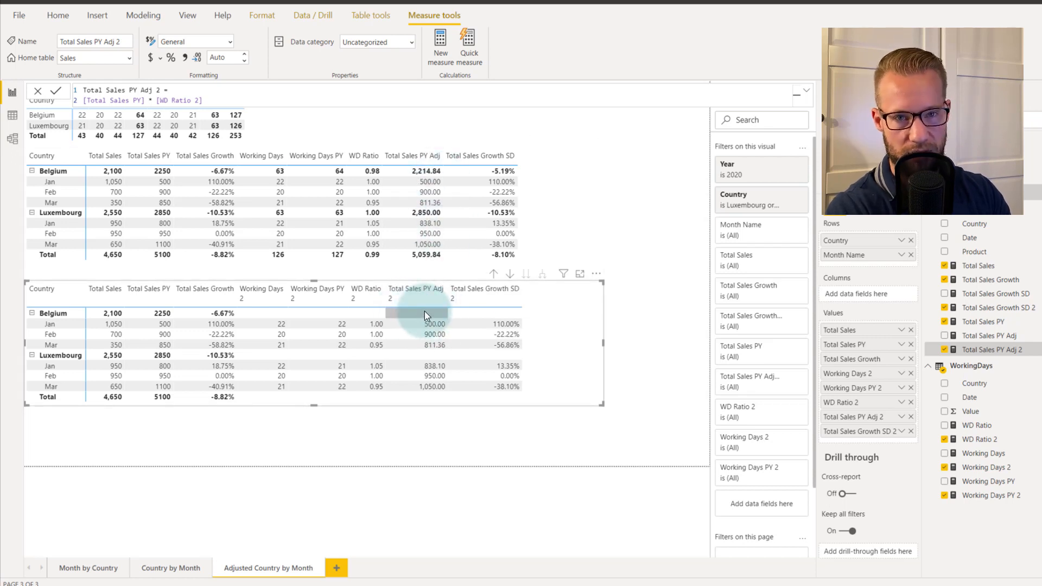
pyautogui.click(199, 89)
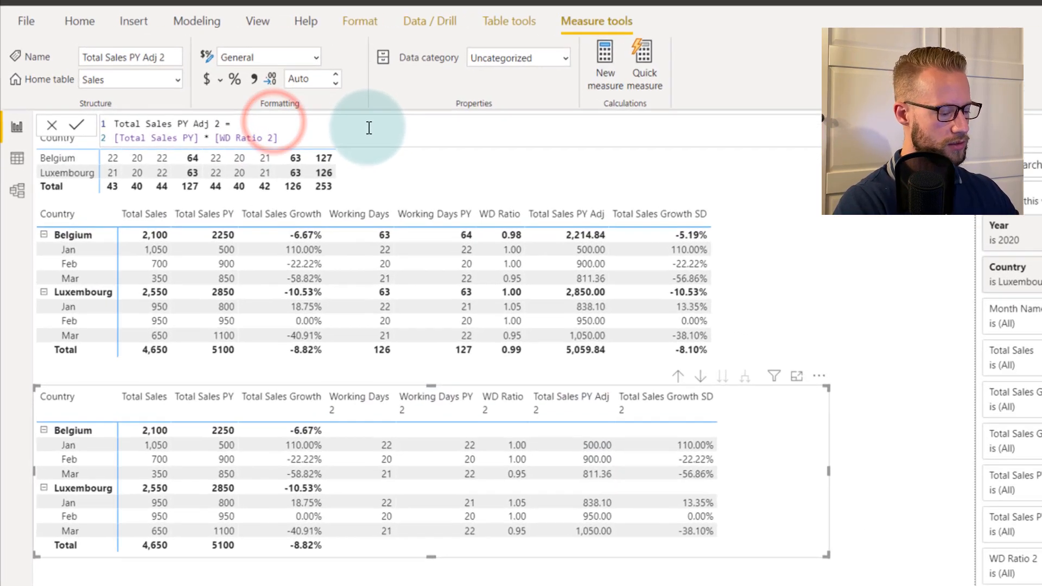
pyautogui.press('Return')
pyautogui.write('SUMX(')
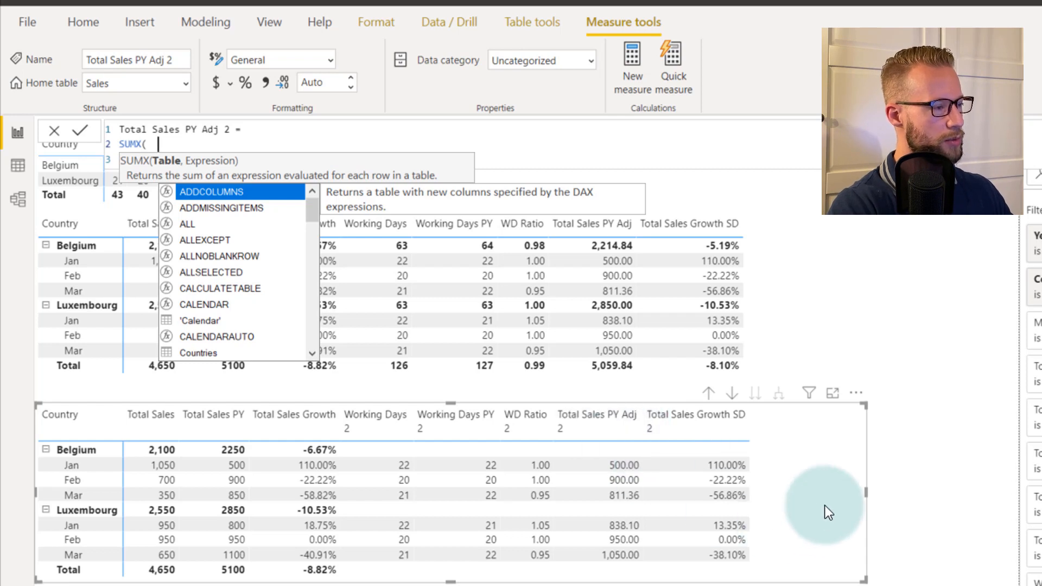
# Step: Supply VALUES( 'Calendar'[YYYYMM] ) as the table argument of SUMX
pyautogui.write('values')
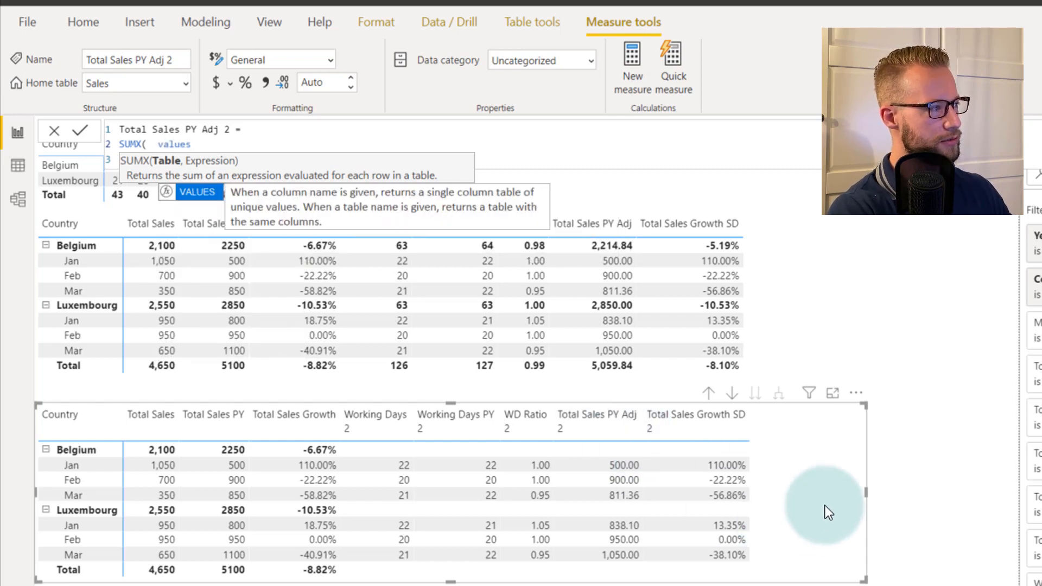
pyautogui.press('Tab')
pyautogui.write('mo')
pyautogui.press('BackSpace')
pyautogui.press('BackSpace')
pyautogui.write('yy')
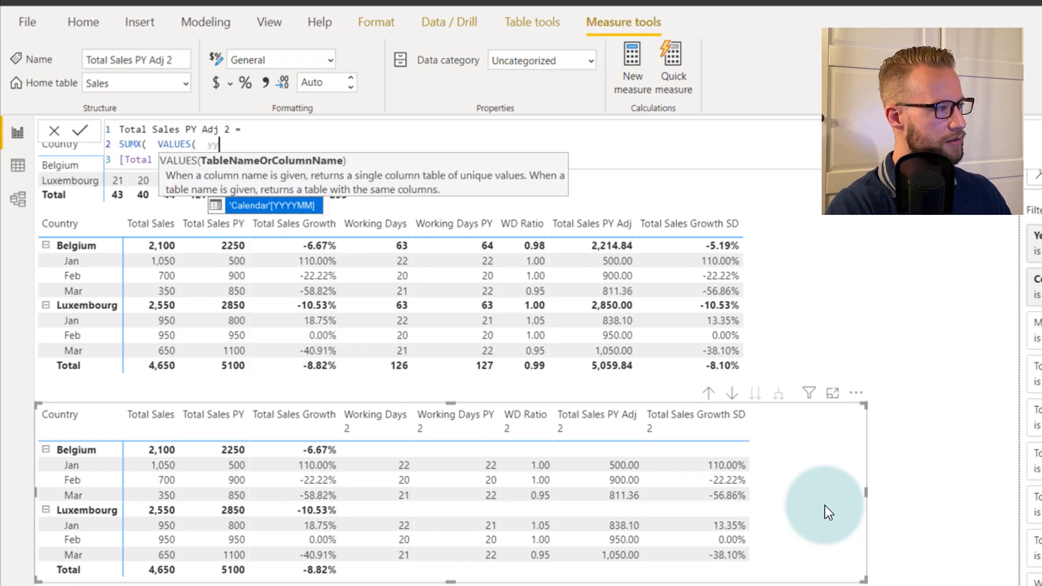
pyautogui.press('Tab')
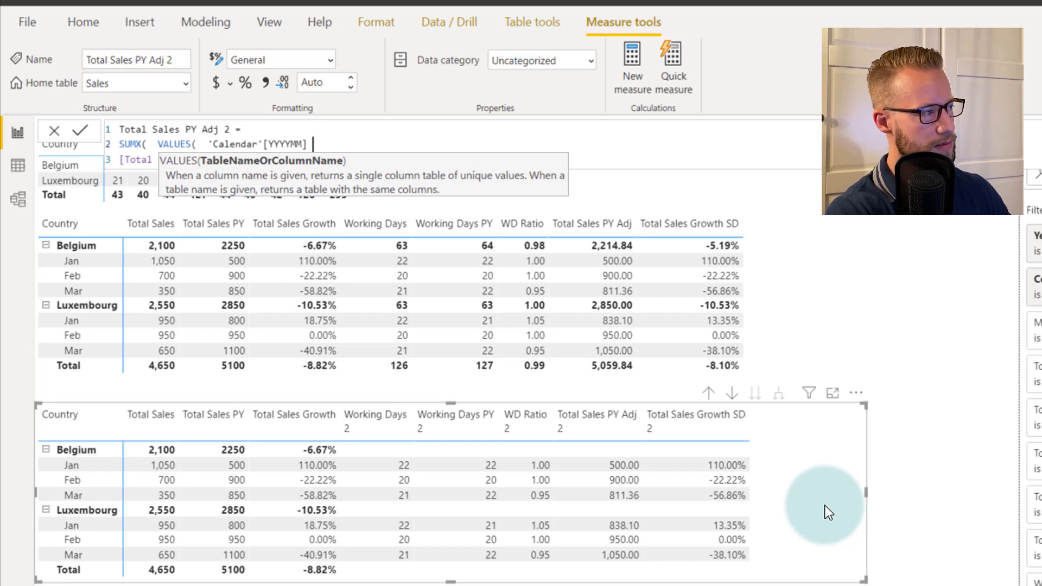
pyautogui.write('),')
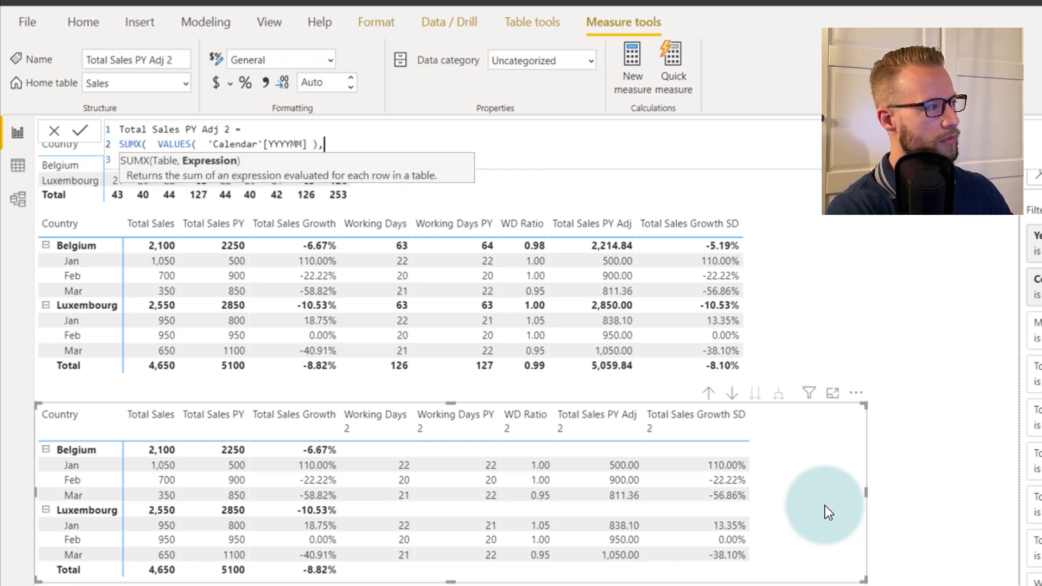
# Step: Close SUMX after [Total Sales PY] * [WD Ratio 2] and commit the Total Sales PY Adj 2 measure
pyautogui.press('Escape')
pyautogui.press('Down')
pyautogui.write(')')
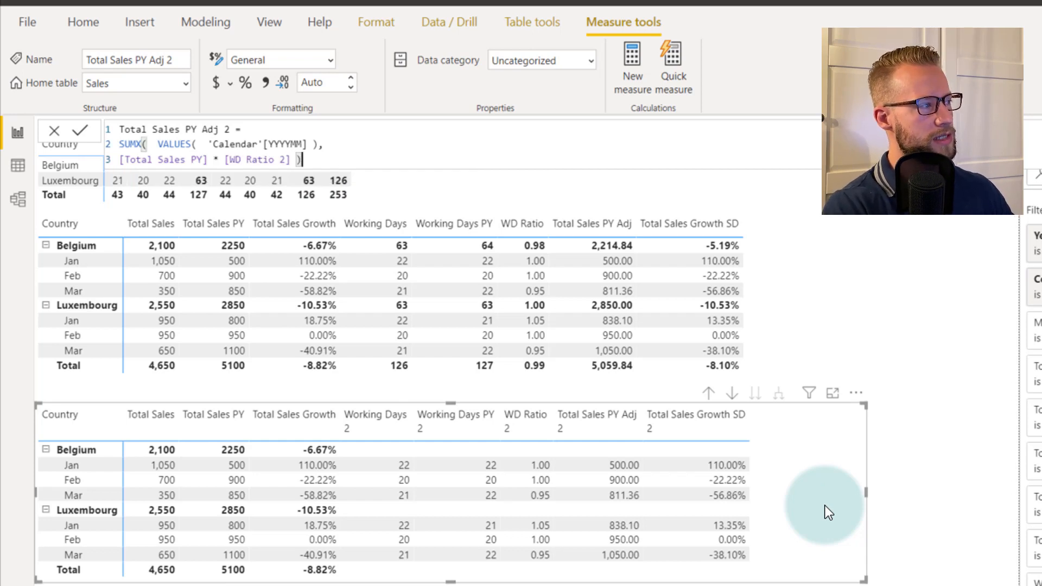
pyautogui.press('Return')
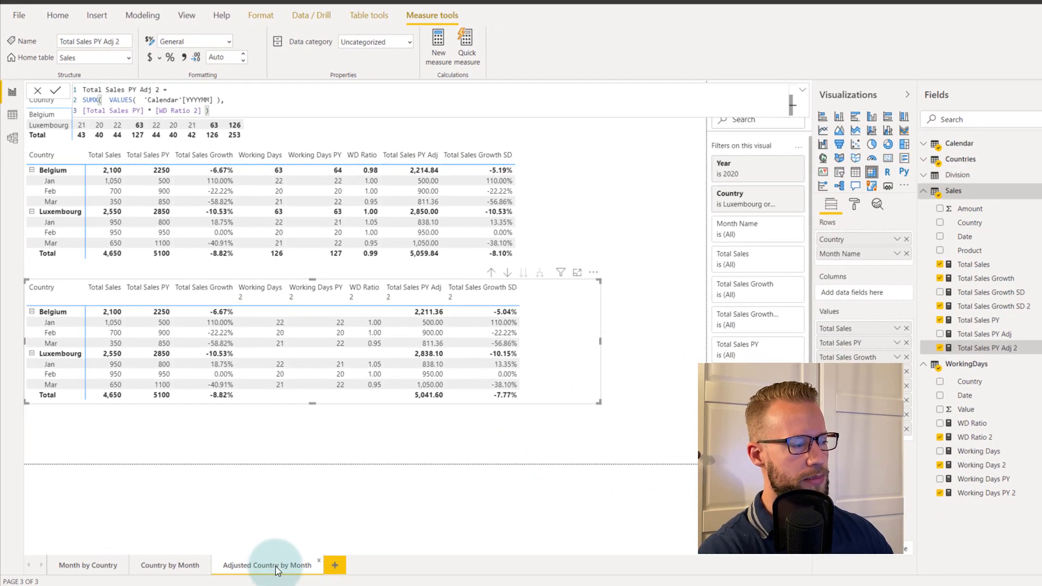
# Step: Duplicate the Adjusted Country by Month page and place Month Name above Country in the rows of both sales matrices
pyautogui.rightClick(277, 570)
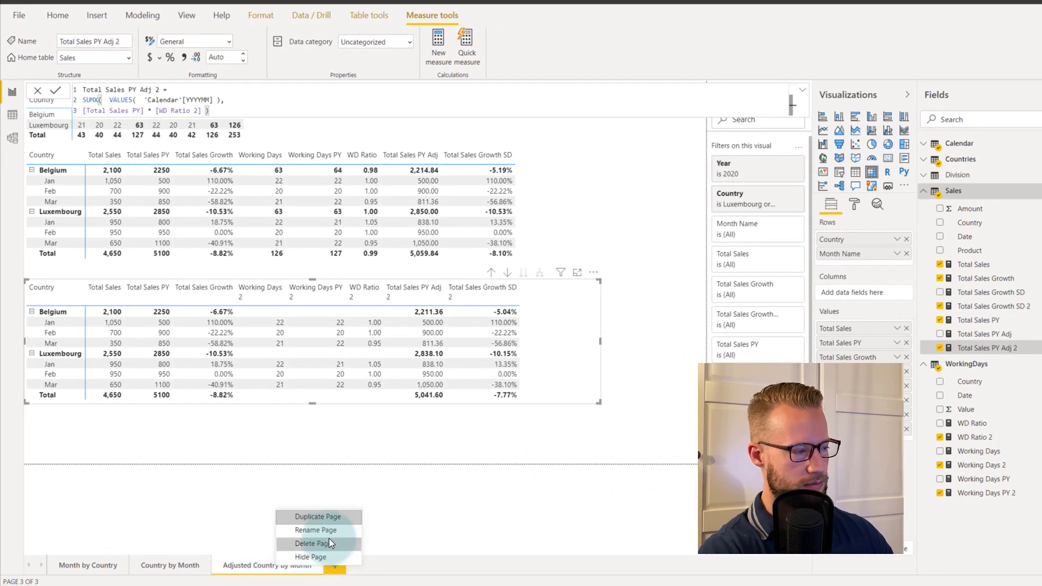
pyautogui.click(337, 512)
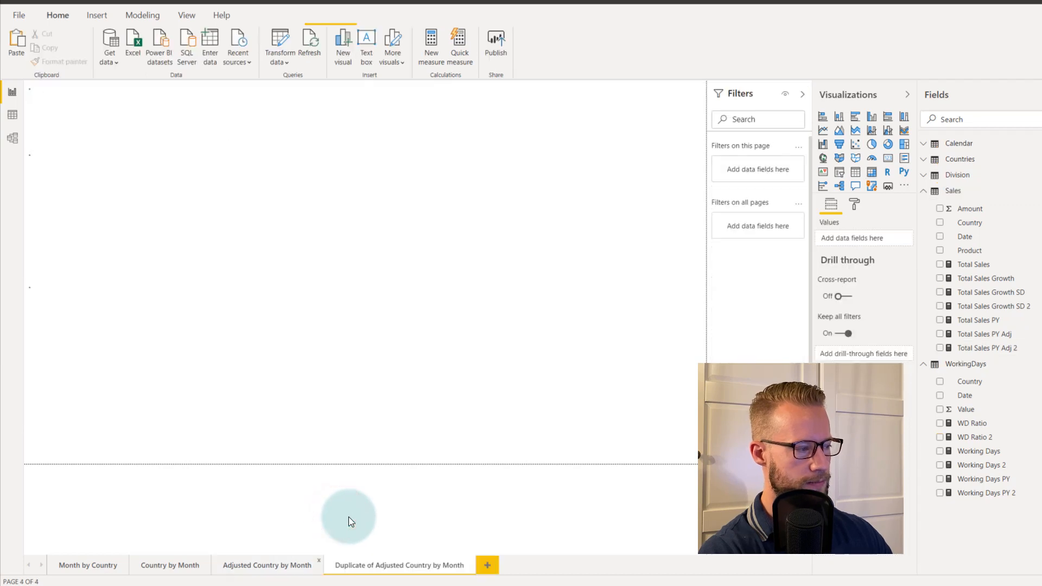
pyautogui.click(558, 200)
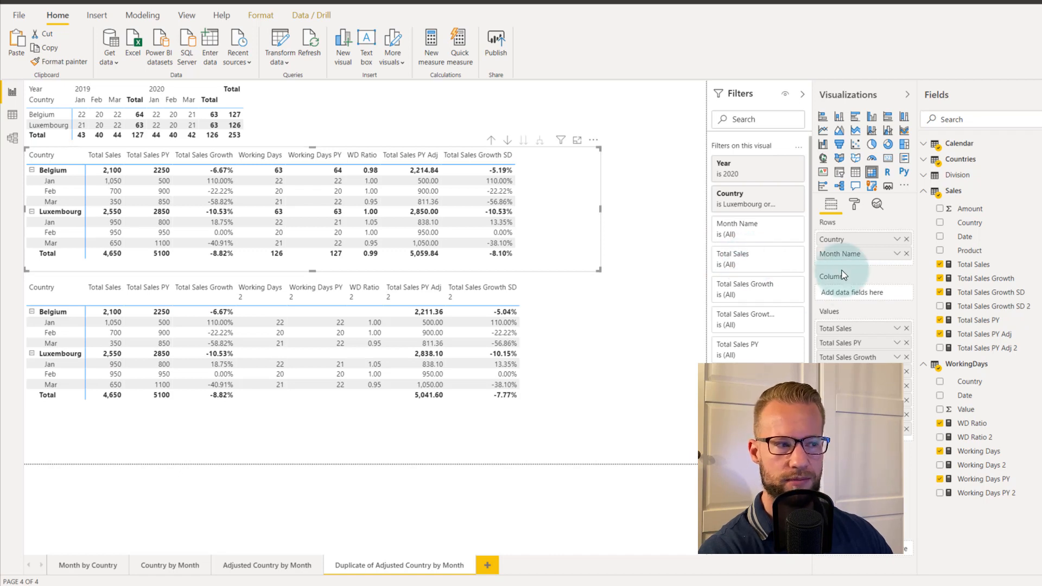
pyautogui.moveTo(839, 256); pyautogui.dragTo(862, 238)
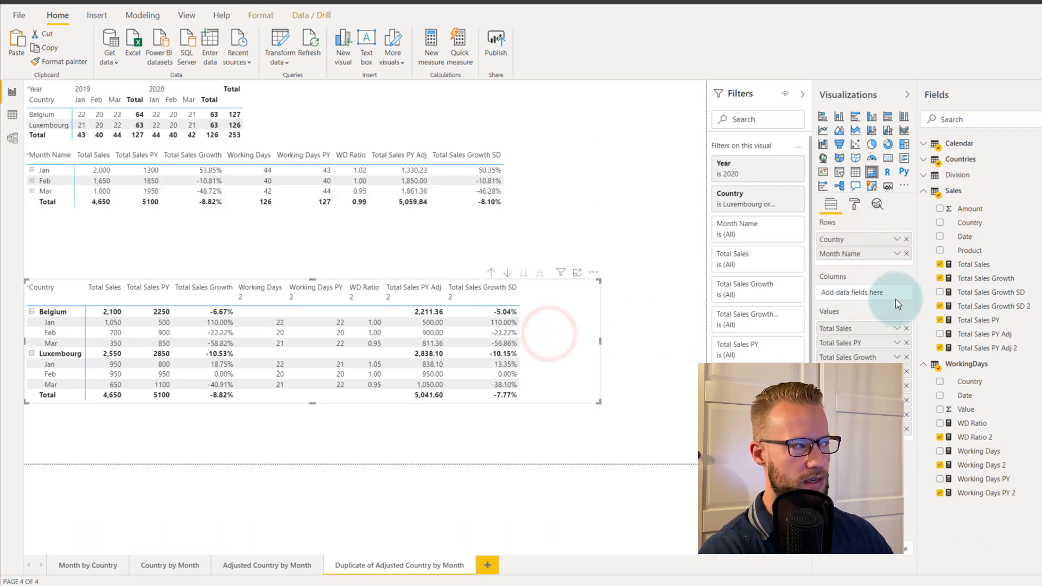
pyautogui.moveTo(856, 254); pyautogui.dragTo(874, 239)
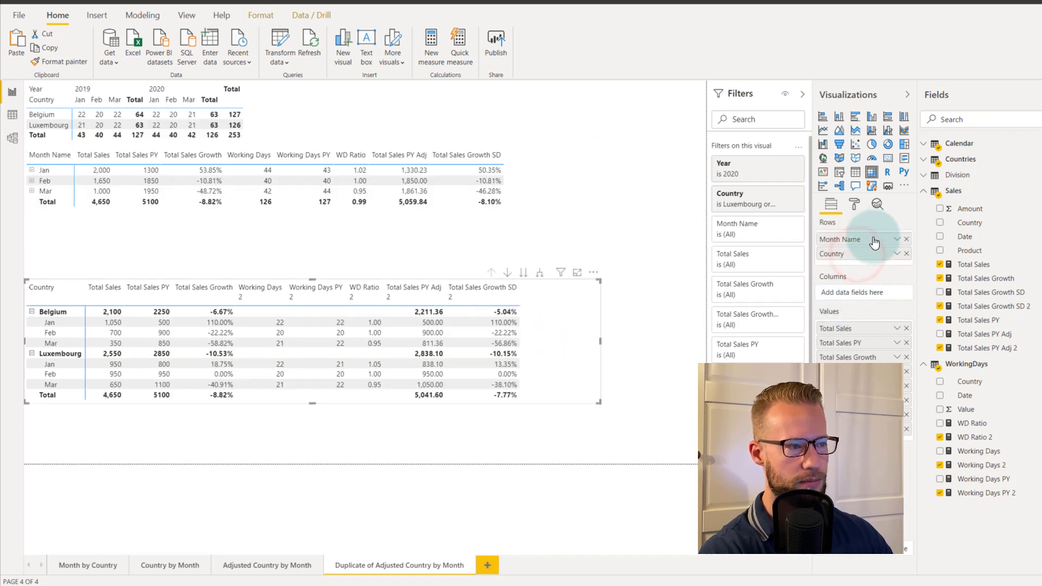
# Step: Expand all months to the country level in the lower and upper sales matrices
pyautogui.rightClick(62, 314)
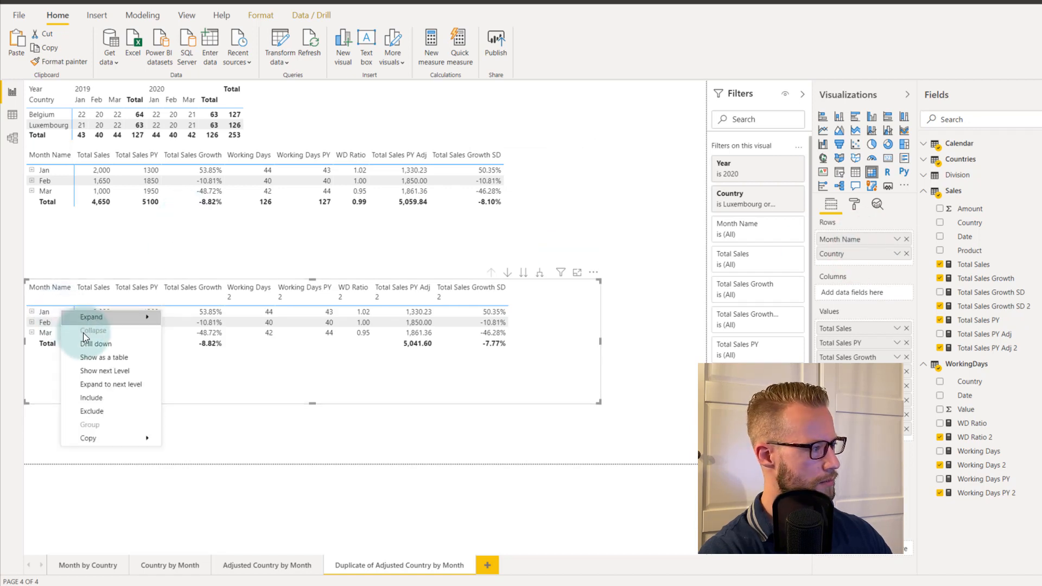
pyautogui.moveTo(141, 318)
pyautogui.click(206, 337)
pyautogui.click(89, 198)
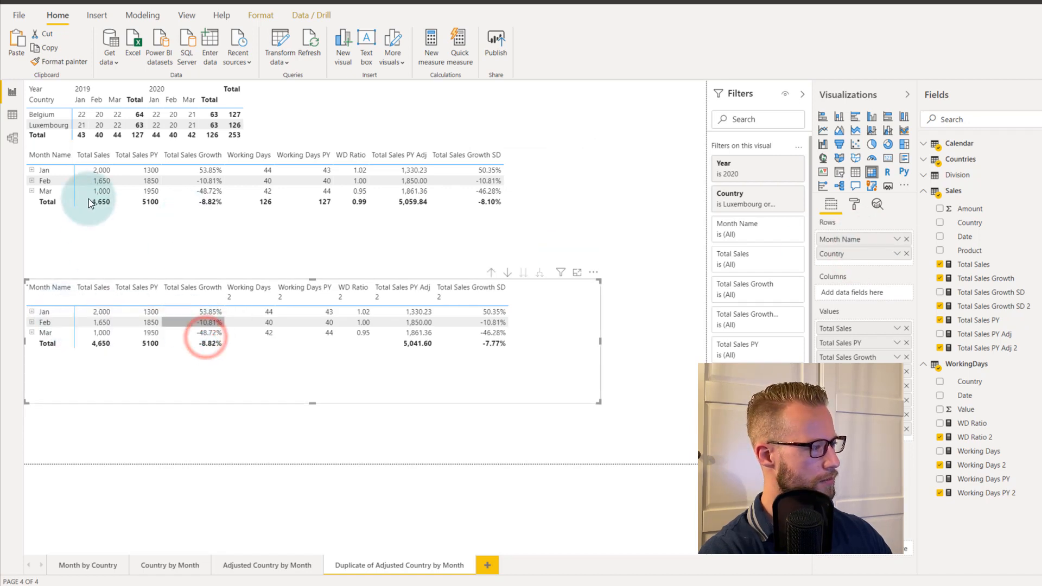
pyautogui.rightClick(82, 173)
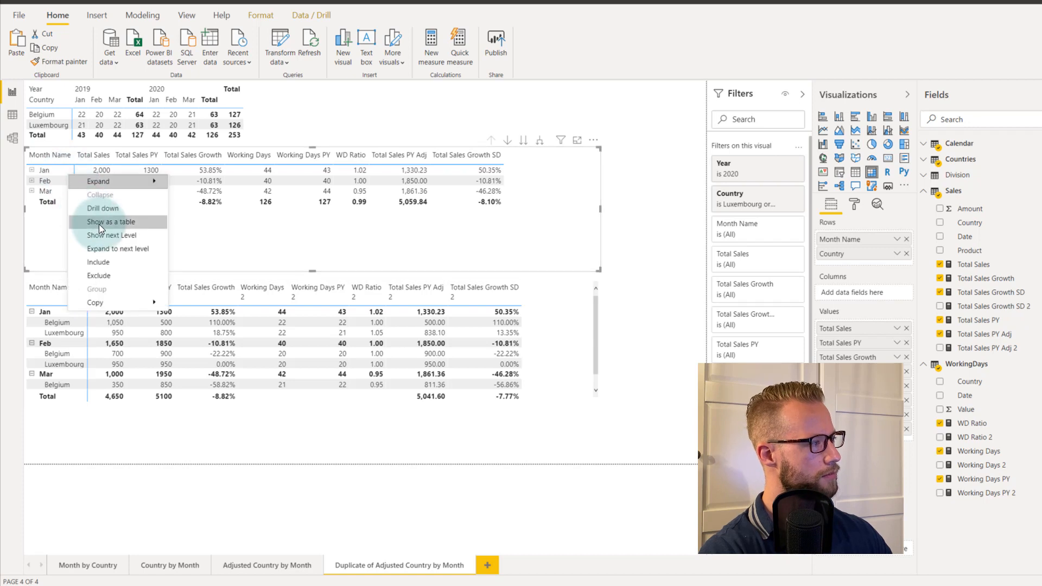
pyautogui.moveTo(113, 177)
pyautogui.click(210, 201)
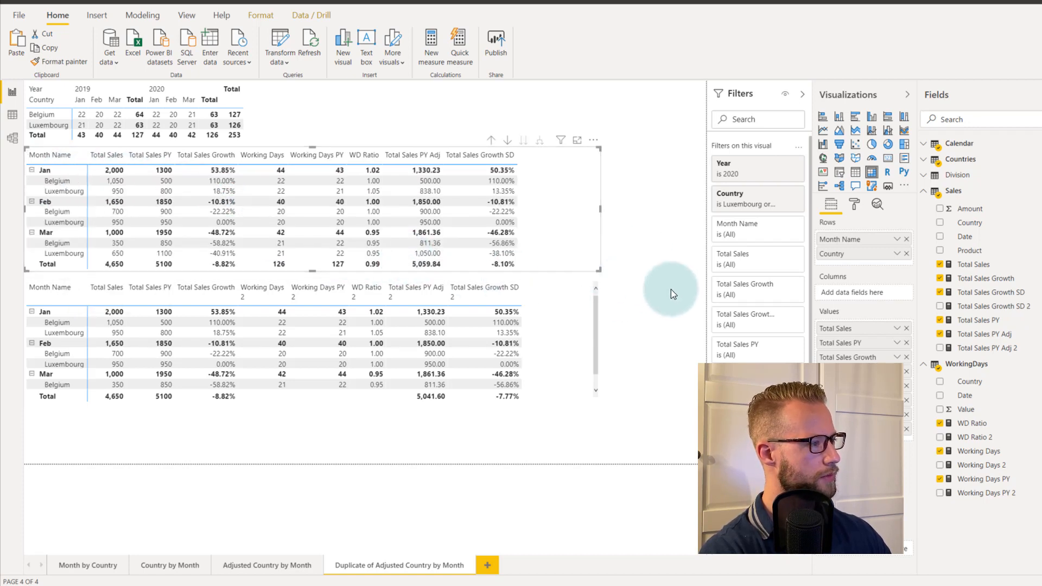
pyautogui.click(688, 231)
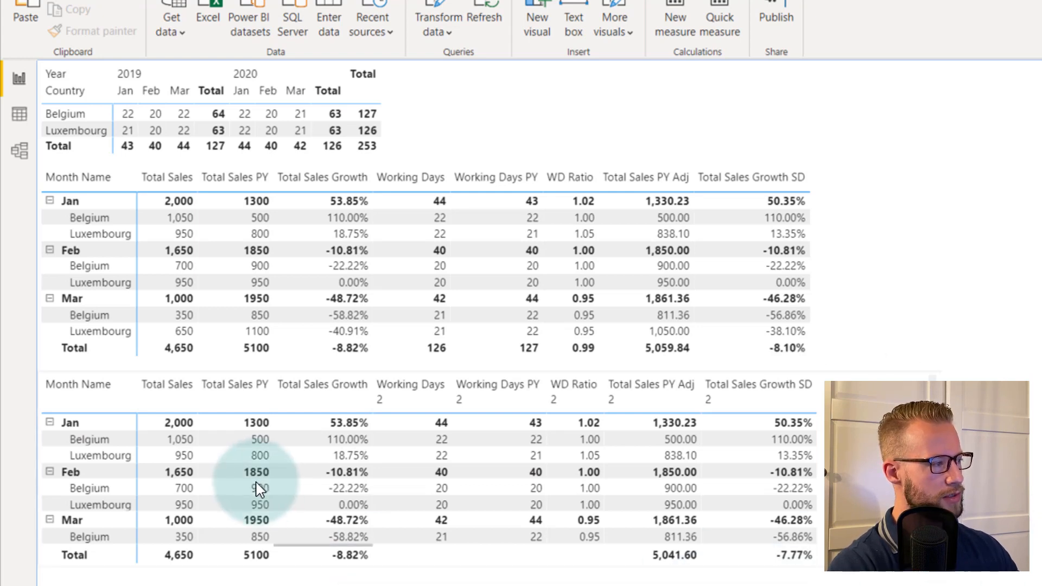
# Step: Examine January's Total Sales PY, WD Ratio 2 and Total Sales PY Adj 2 by country, and compare with the Adjusted Country by Month page
pyautogui.click(259, 454)
pyautogui.click(590, 456)
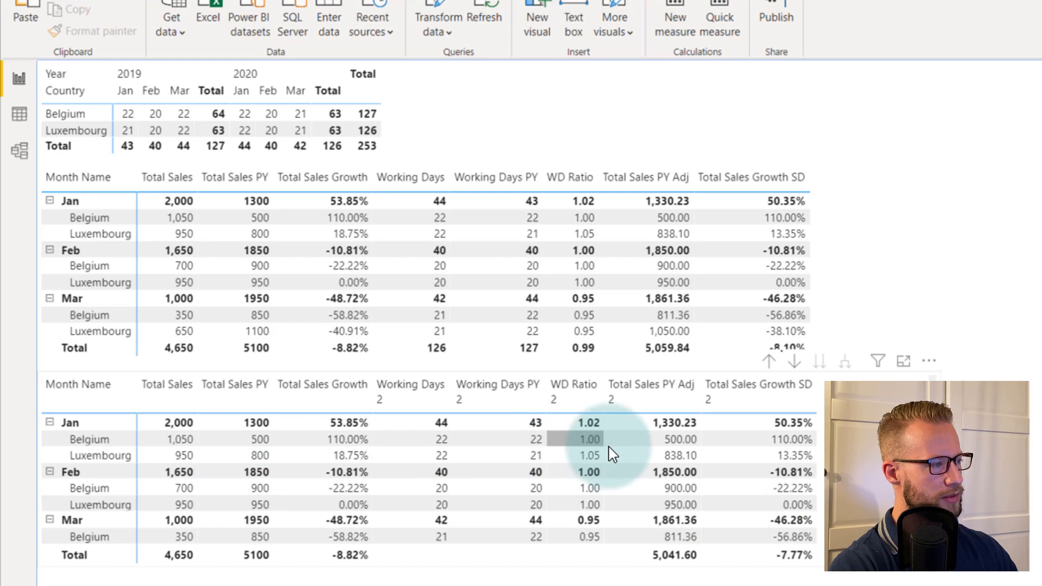
pyautogui.click(702, 470)
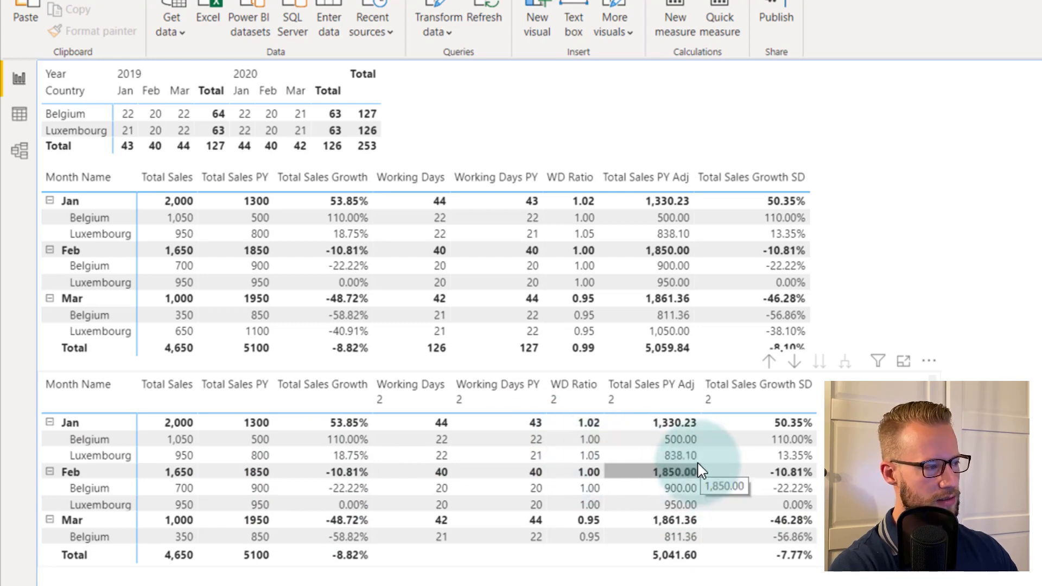
pyautogui.click(706, 456)
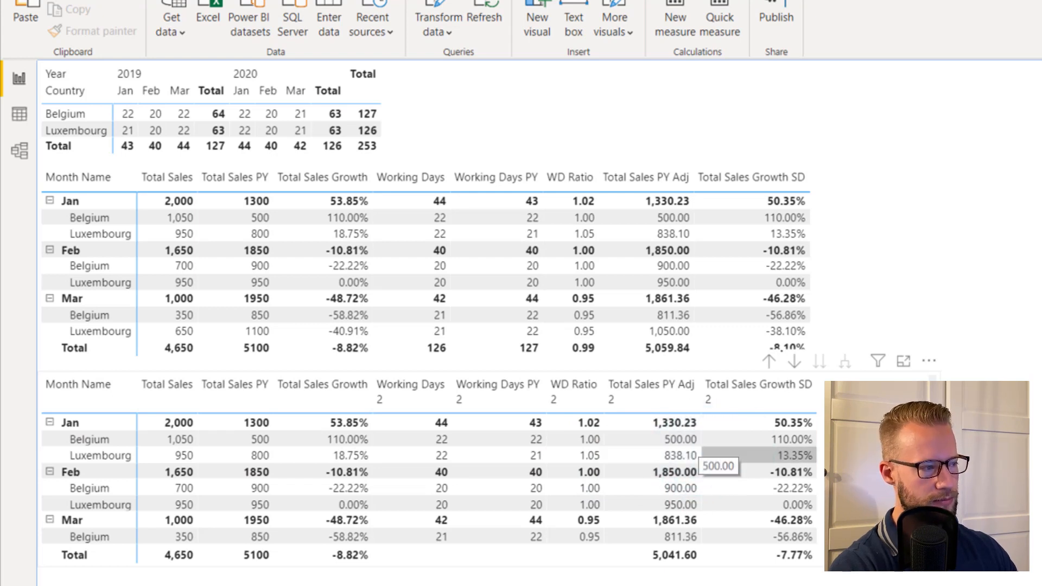
pyautogui.click(1017, 460)
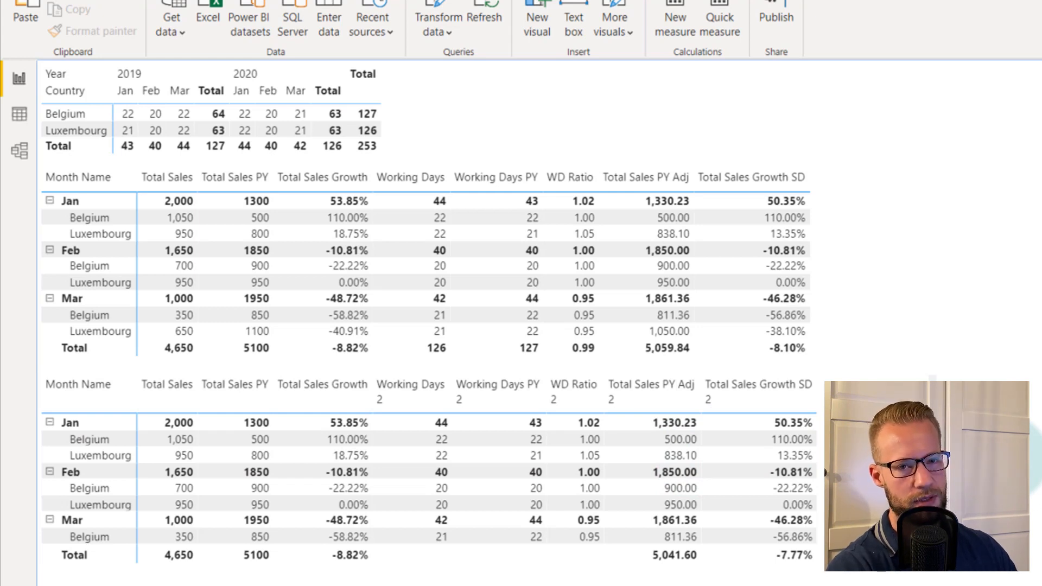
pyautogui.hotkey('ctrl', 'pagedown')
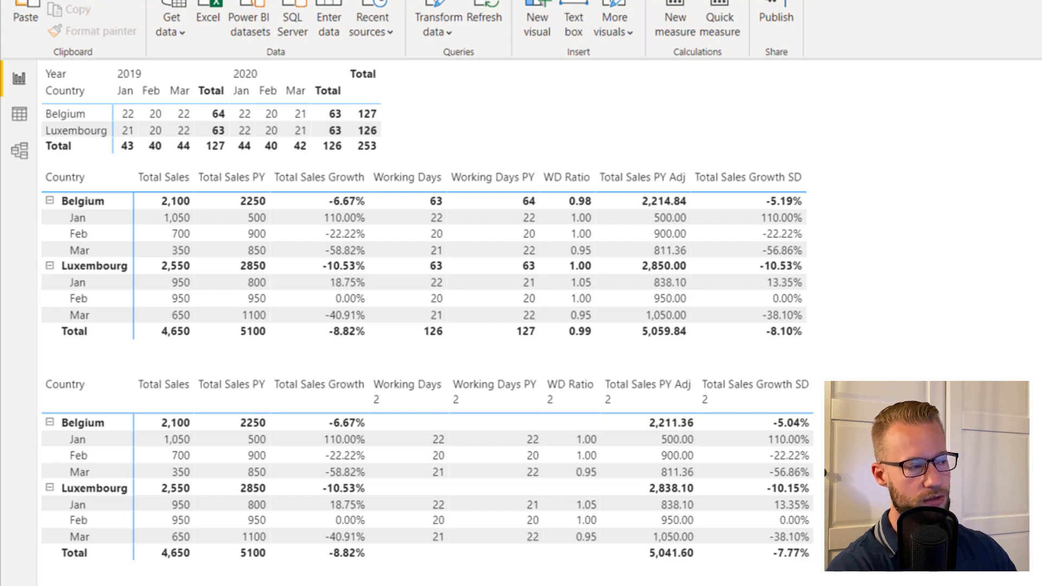
pyautogui.hotkey('ctrl', 'pageup')
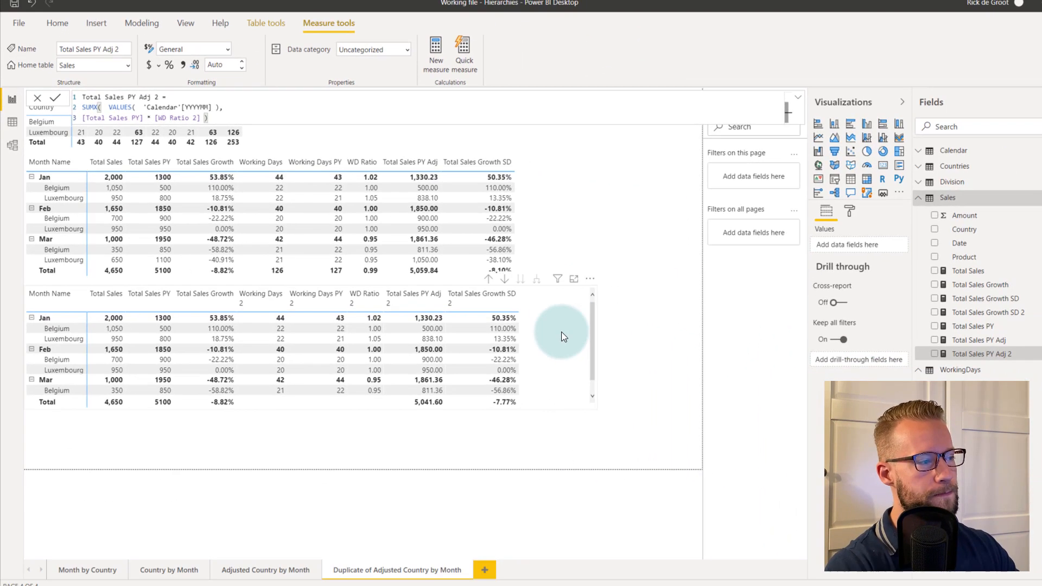
# Step: In Total Sales PY Adj 2, replace the VALUES column with Countries[Country] and commit the measure
pyautogui.click(561, 331)
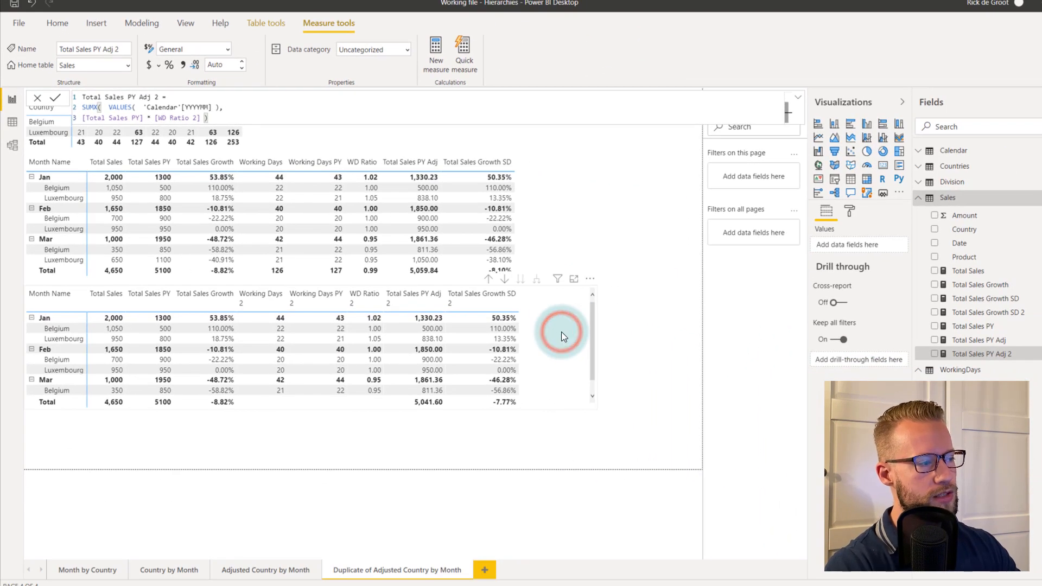
pyautogui.click(982, 354)
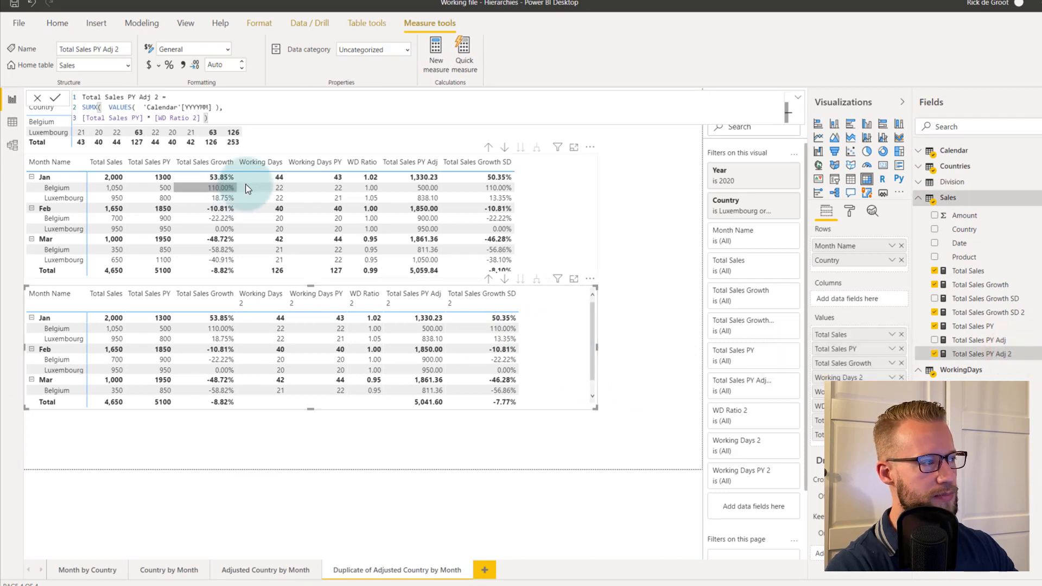
pyautogui.moveTo(144, 107); pyautogui.dragTo(217, 106)
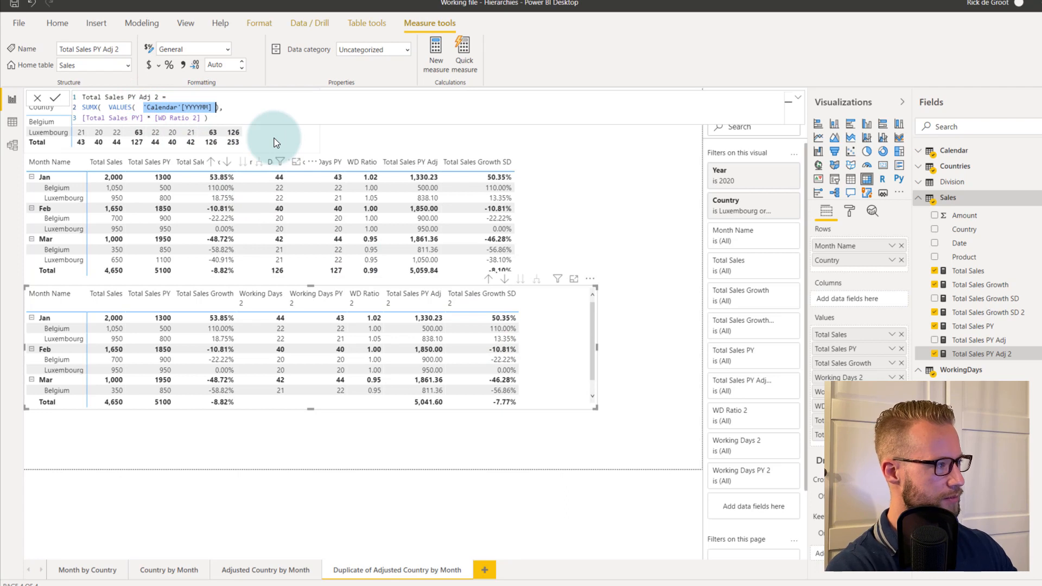
pyautogui.write('countr')
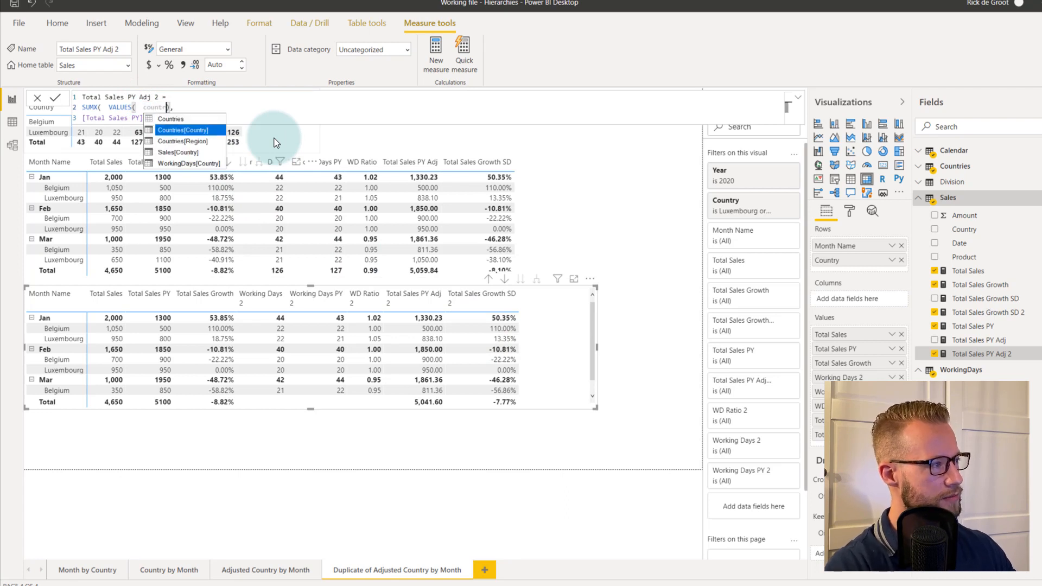
pyautogui.press('Tab')
pyautogui.press('Return')
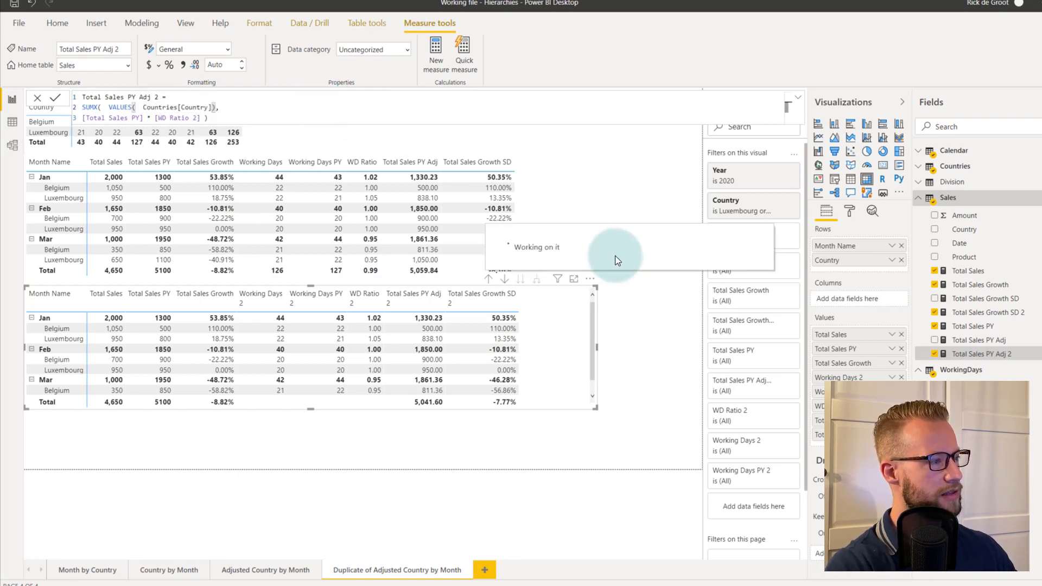